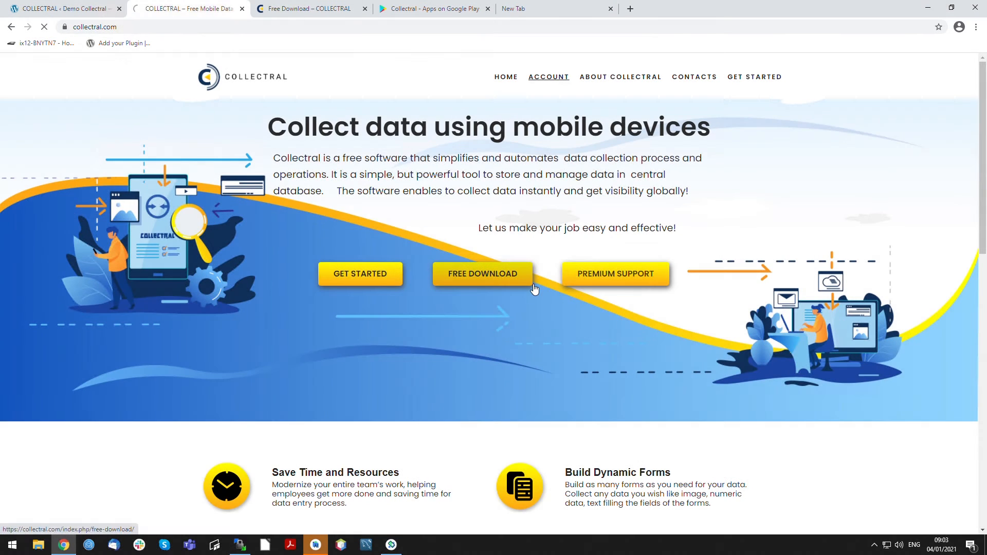
- Examine the user key and the registered website address on the Collectral account page
click(539, 82)
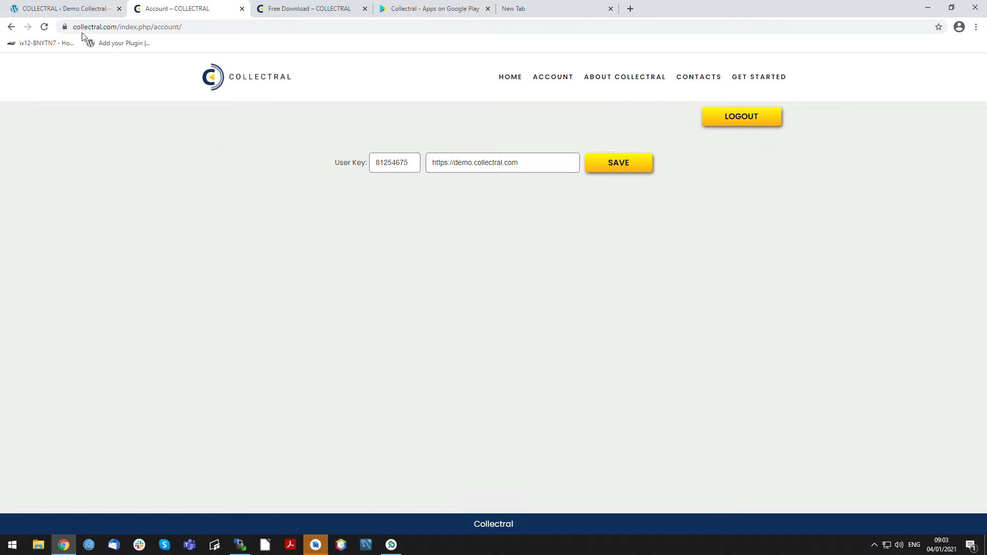
drag(81, 31, 129, 41)
click(217, 279)
drag(417, 165, 295, 226)
drag(551, 172, 282, 235)
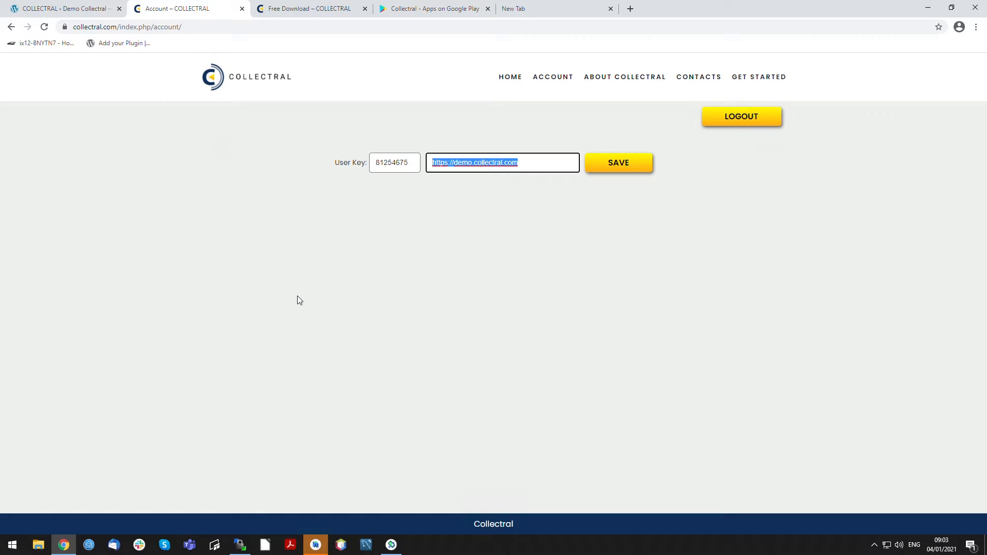
click(407, 164)
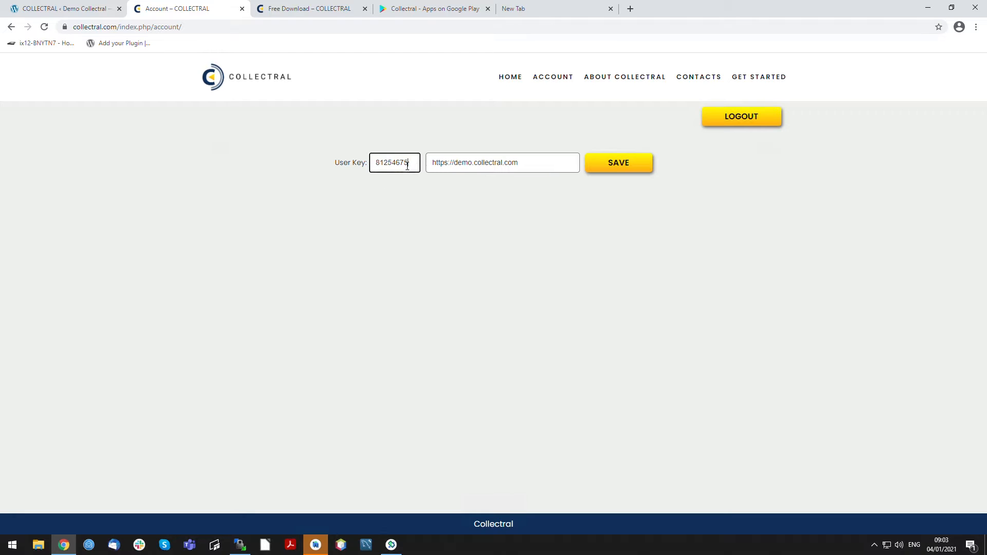
double_click(408, 165)
drag(416, 167, 353, 159)
click(474, 163)
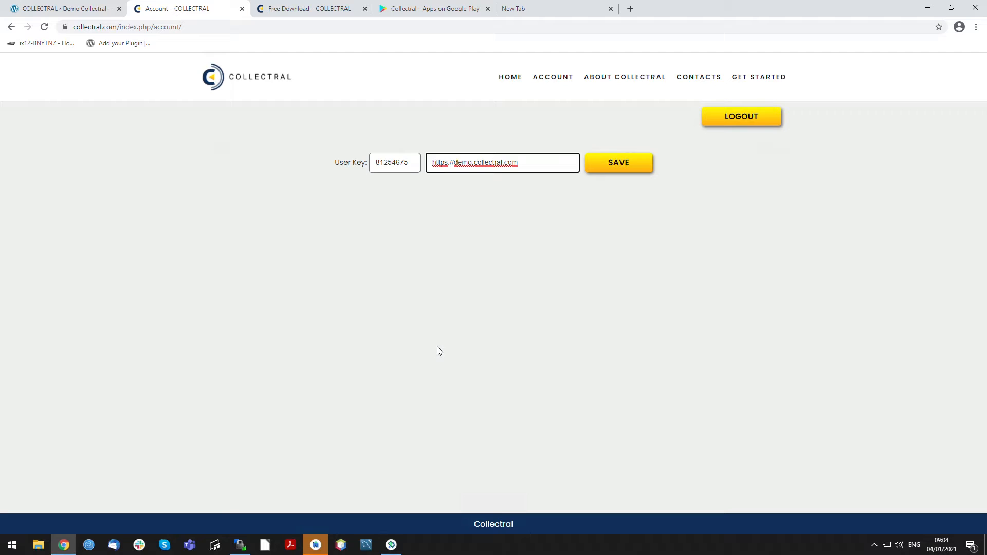
click(357, 204)
double_click(404, 167)
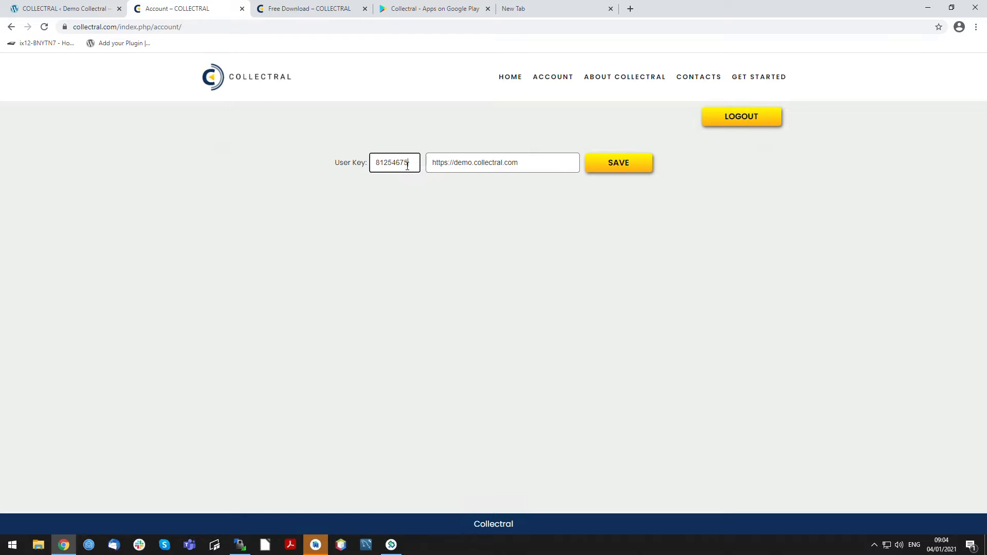
triple_click(540, 168)
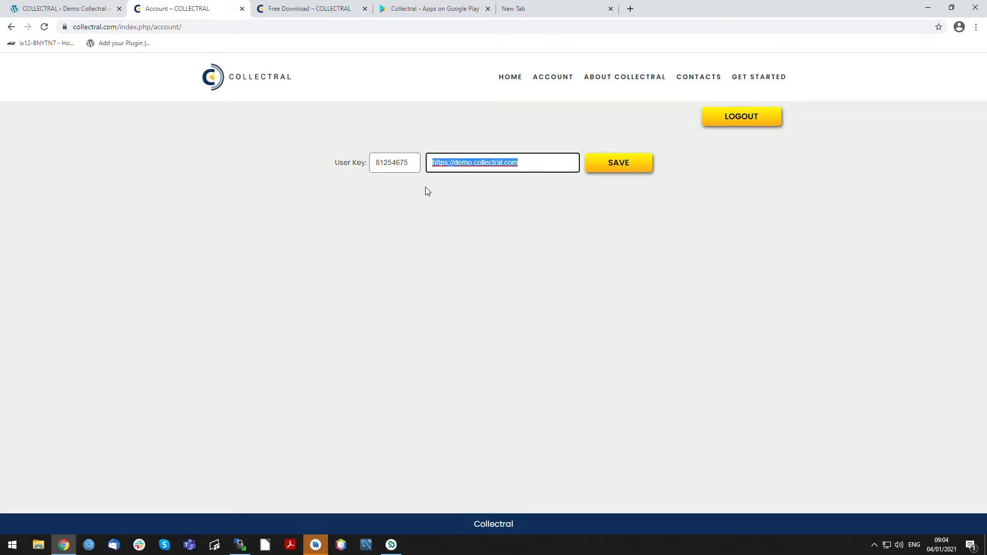
- Go from the Collectral home page through Get Started to the download links on the Free Download page
click(506, 77)
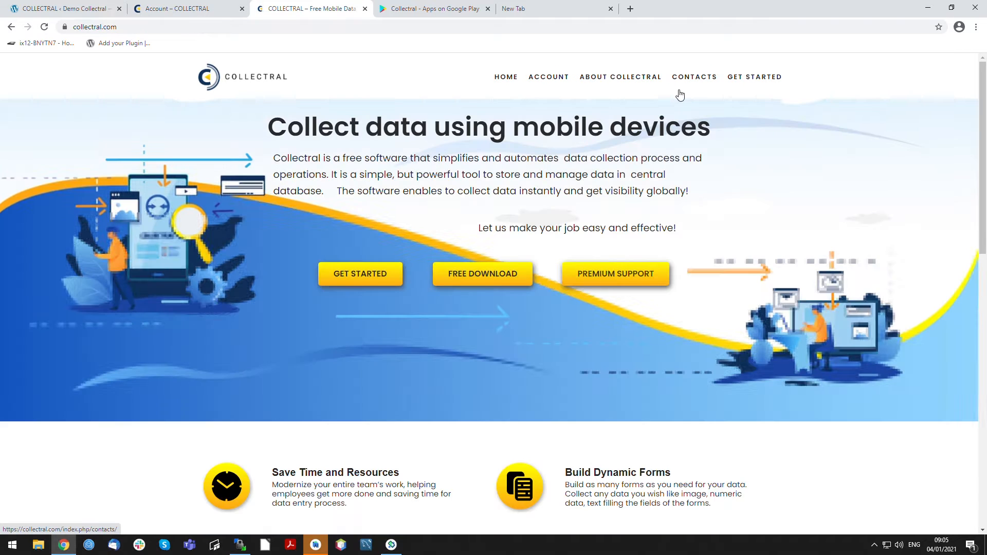
click(776, 79)
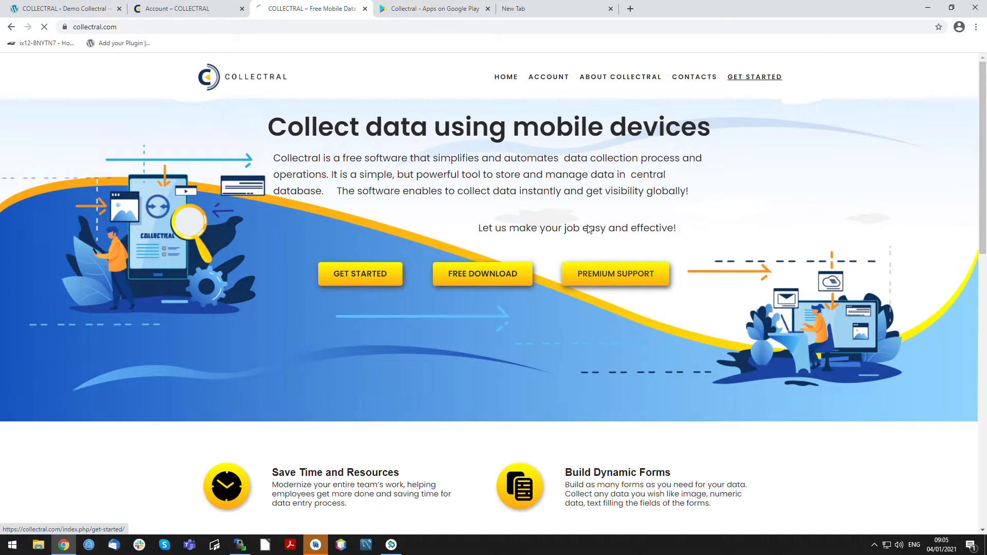
click(537, 414)
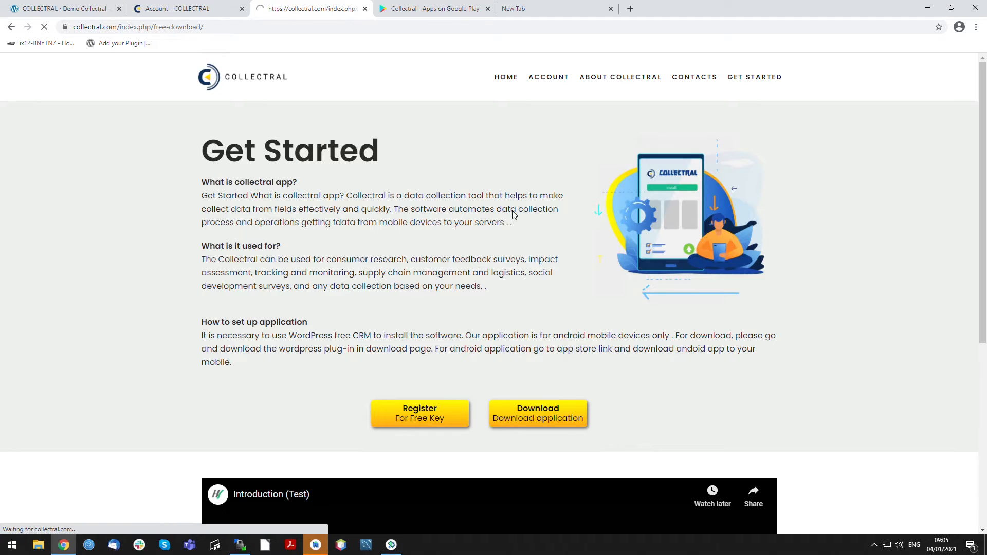
scroll(547, 247, down, 1)
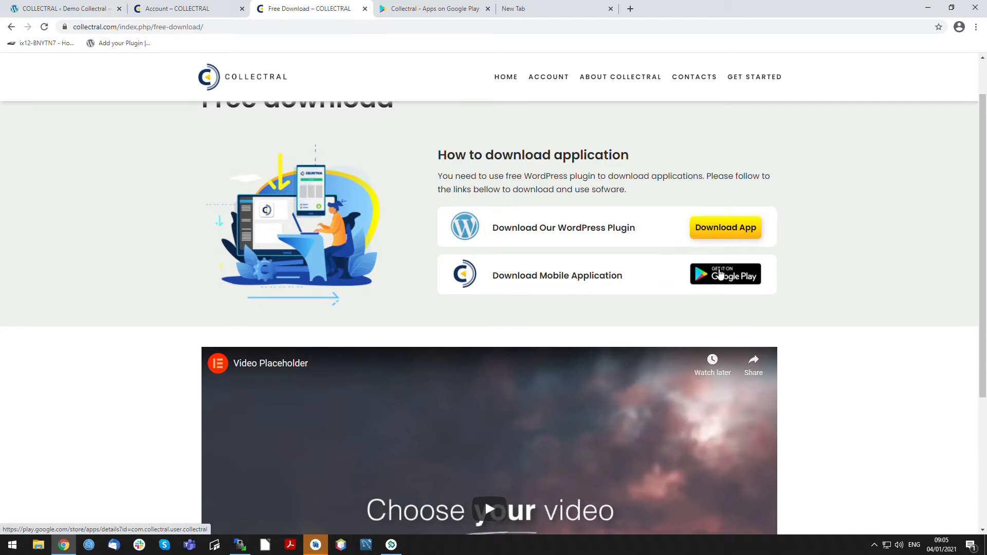
- Close the two extra browser tabs and view the Collectral mobile application's Google Play page in a new tab
click(488, 8)
click(488, 8)
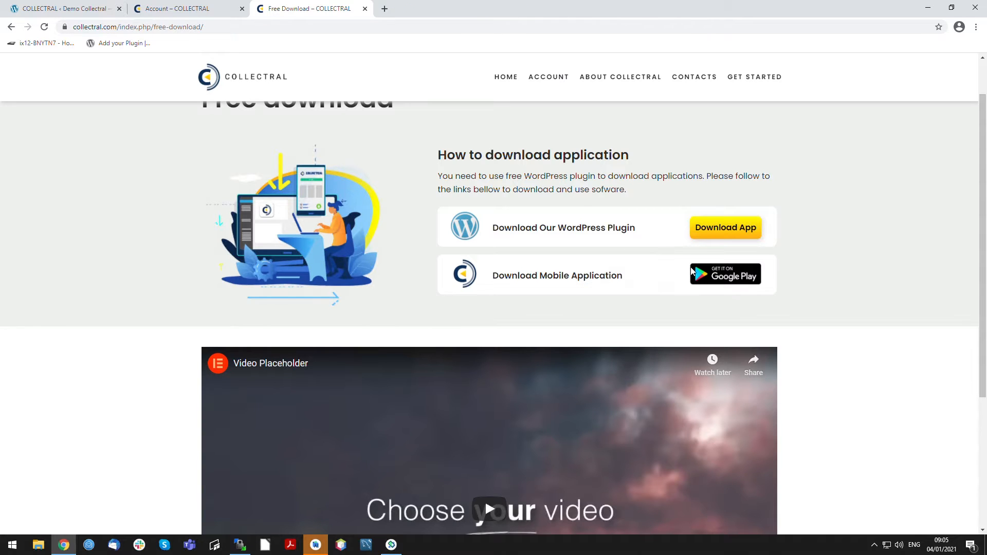
right_click(691, 272)
click(725, 284)
key(ctrl+Tab)
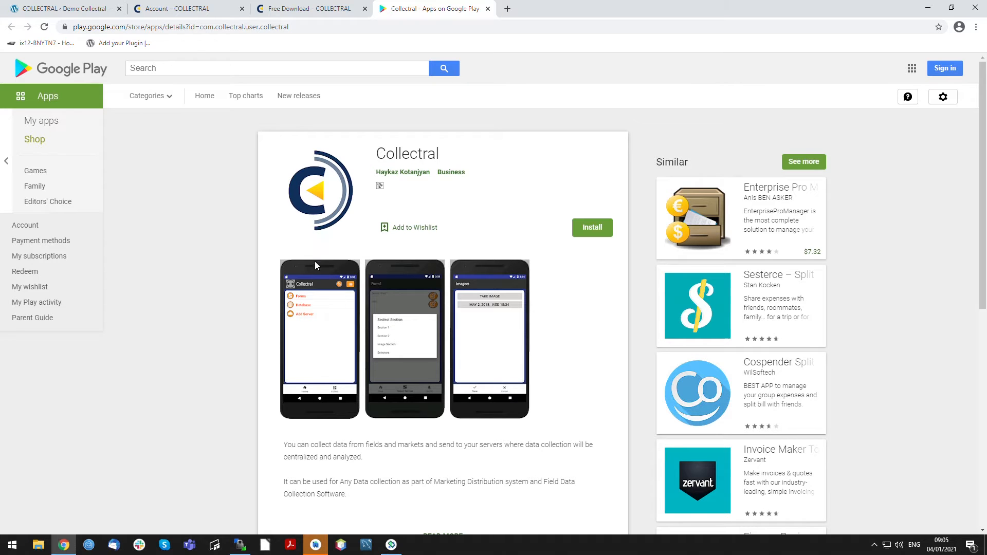
- Download the Collectral WordPress plugin from the Free Download page
click(308, 6)
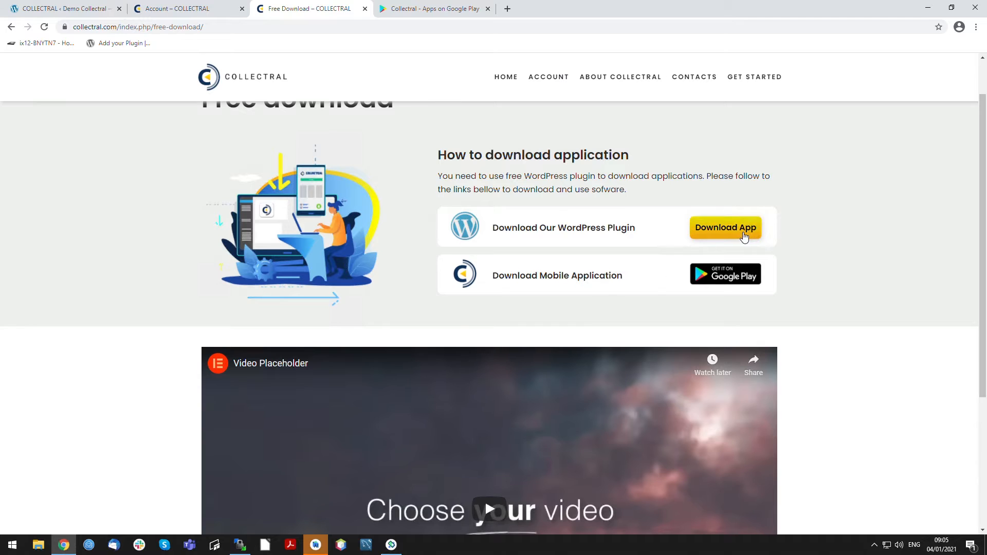
click(730, 229)
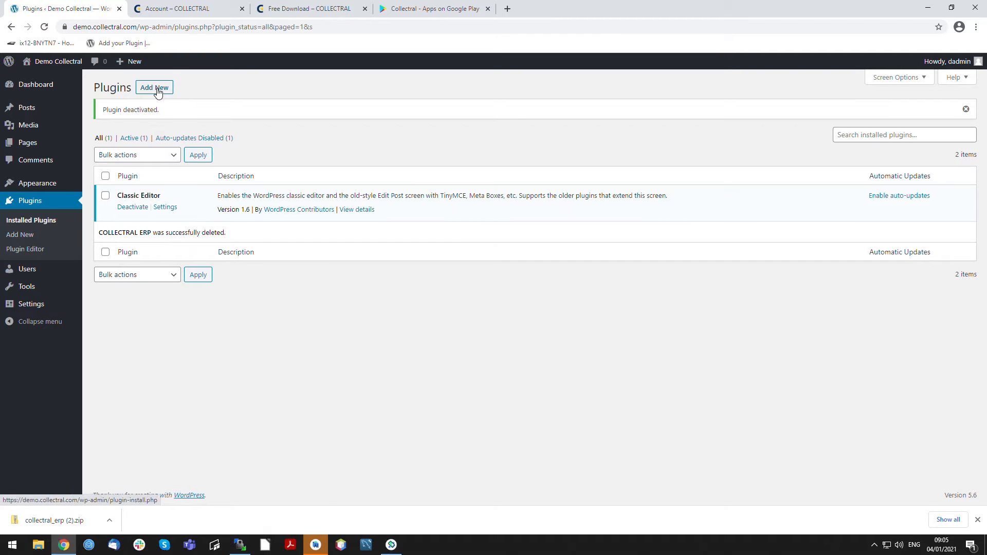
- Install the plugin from the uploaded file collectral_erp.zip on the demo WordPress site and activate it
click(158, 92)
click(198, 89)
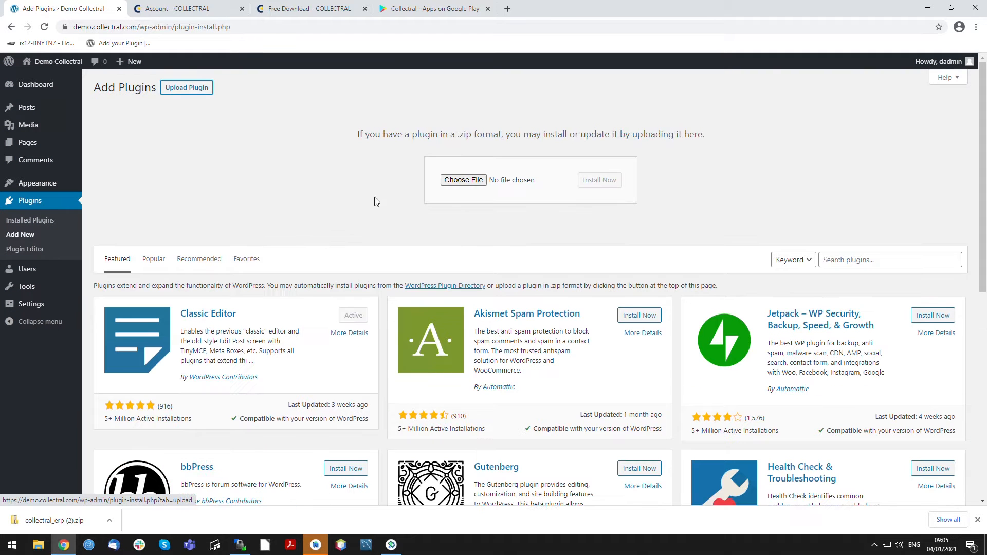
click(464, 180)
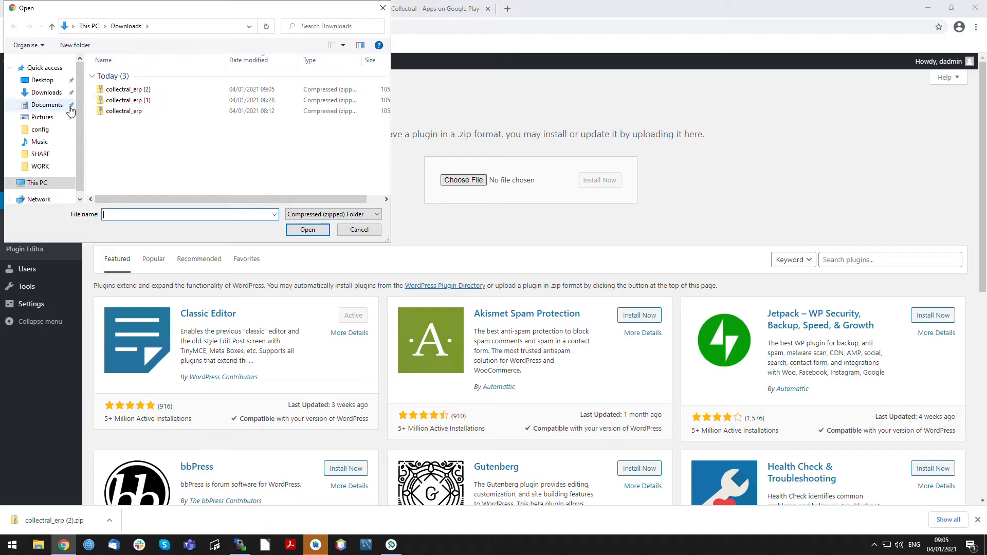
click(126, 111)
click(303, 229)
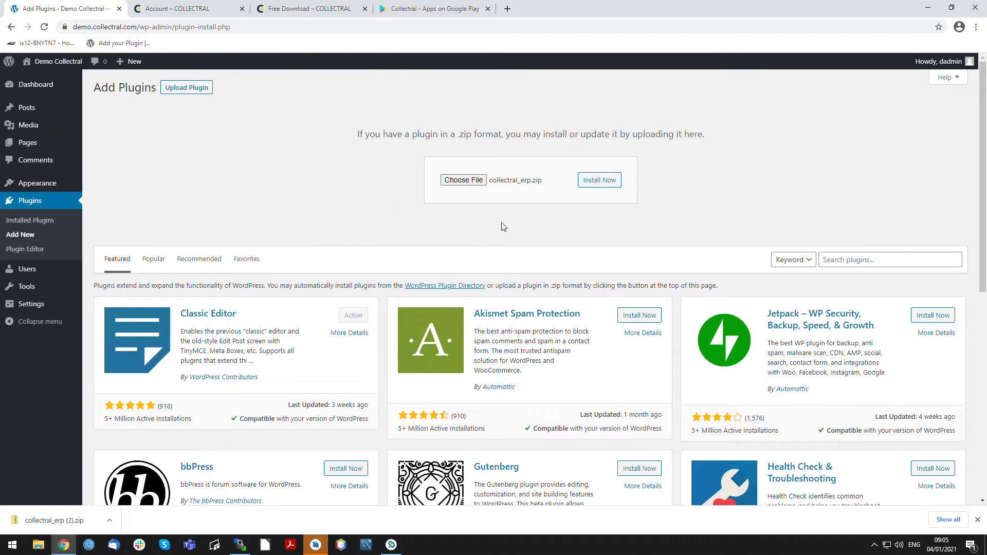
click(600, 180)
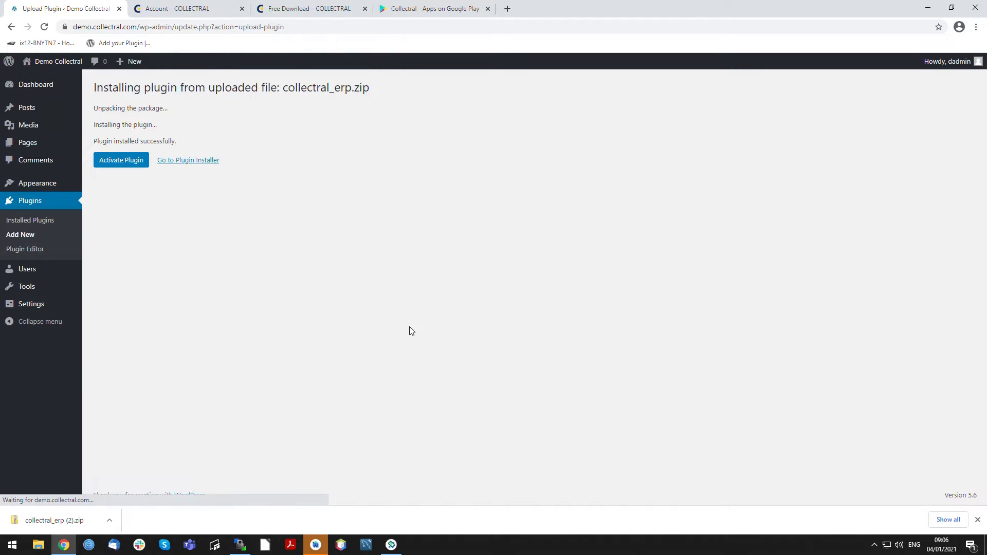
click(110, 162)
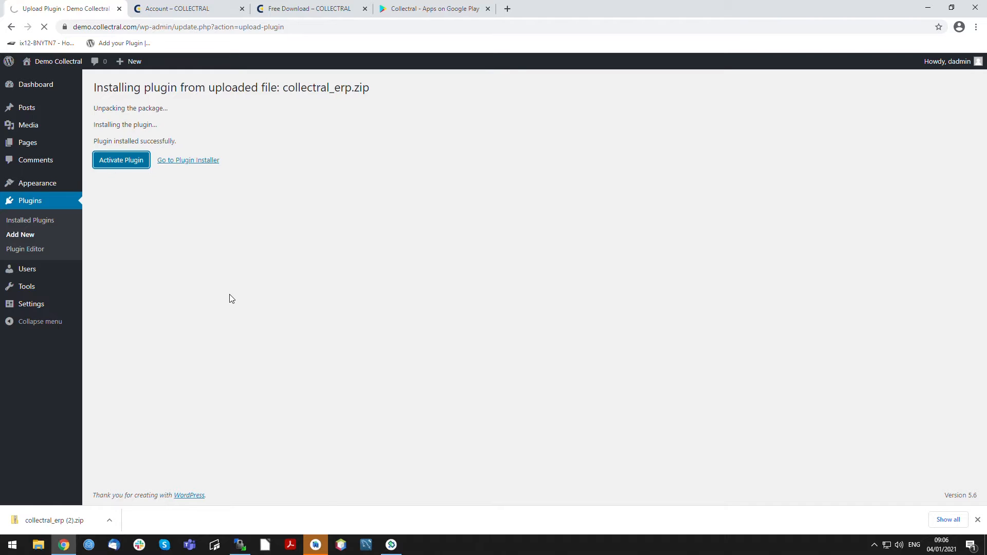
- Open the Collectral plugin's overview and go to its Configuration page
mouse_move(38, 326)
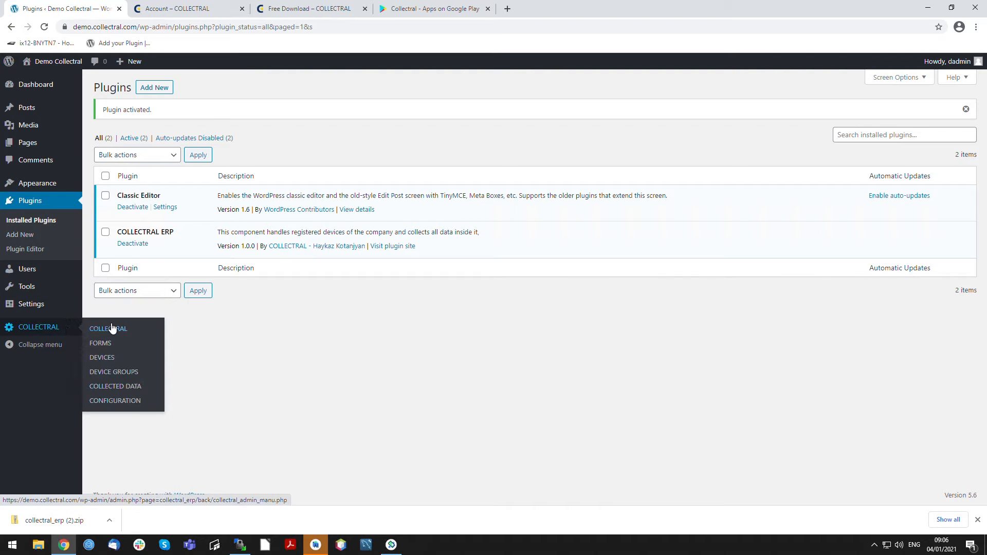
click(113, 329)
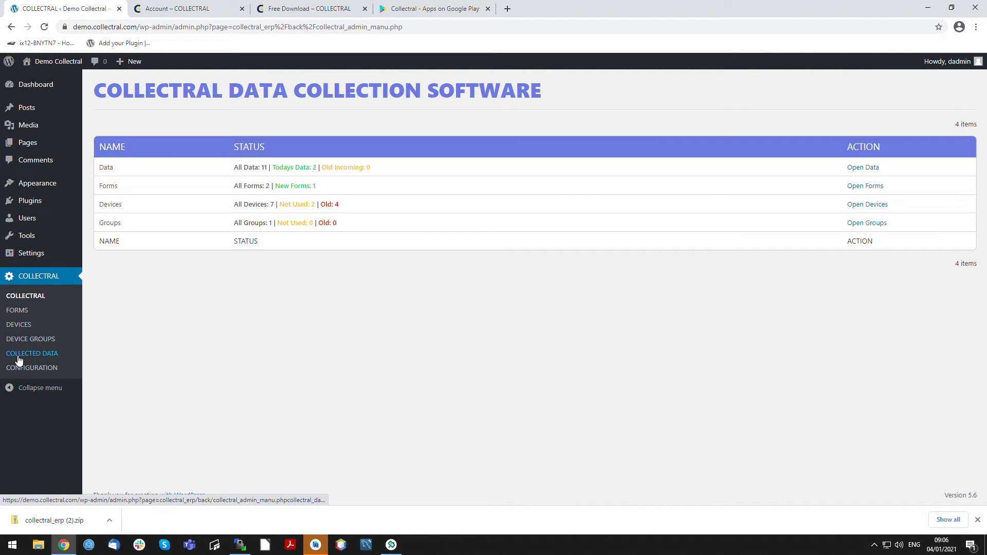
click(28, 368)
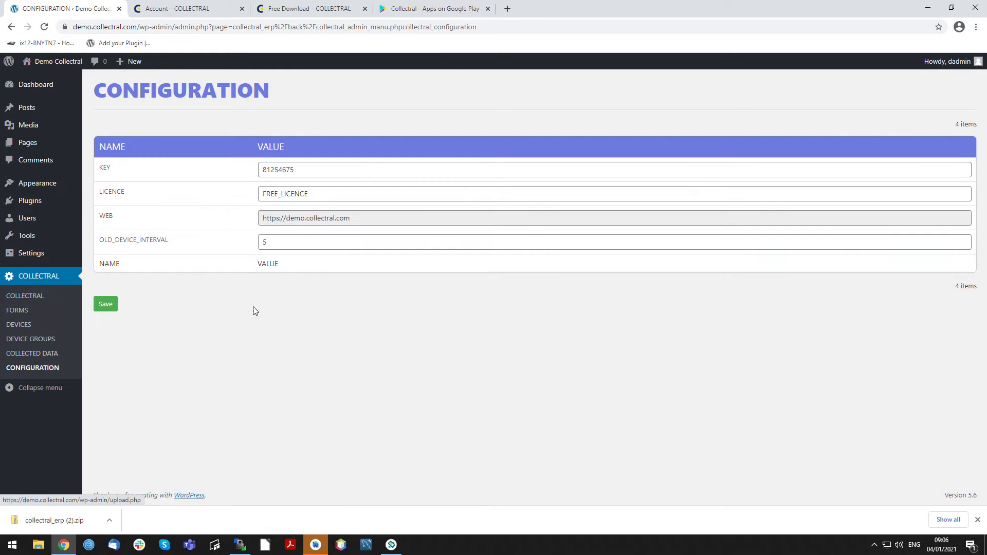
- Compare the key and web address in the plugin configuration with those on the Collectral account page
drag(297, 170, 220, 169)
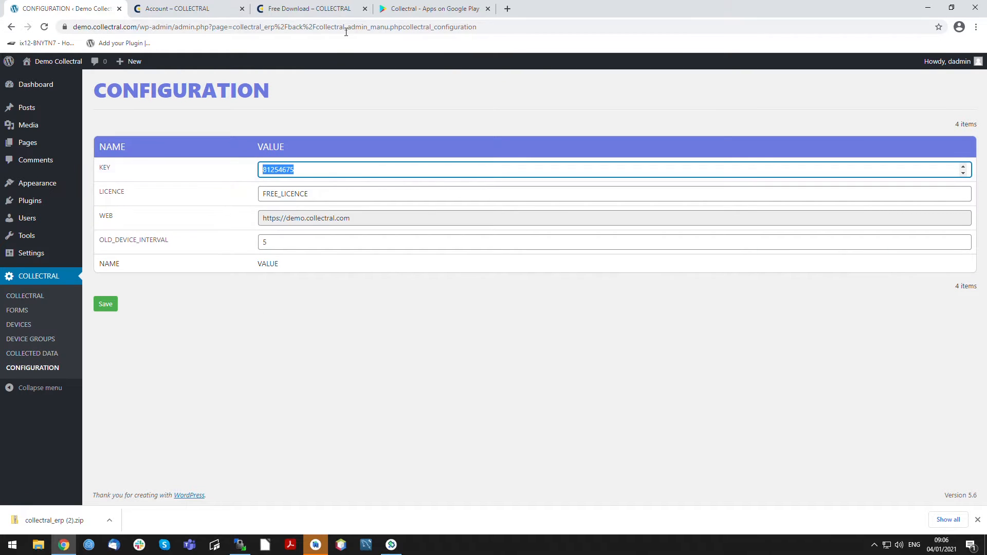
click(186, 7)
click(108, 4)
drag(363, 220, 150, 242)
click(186, 7)
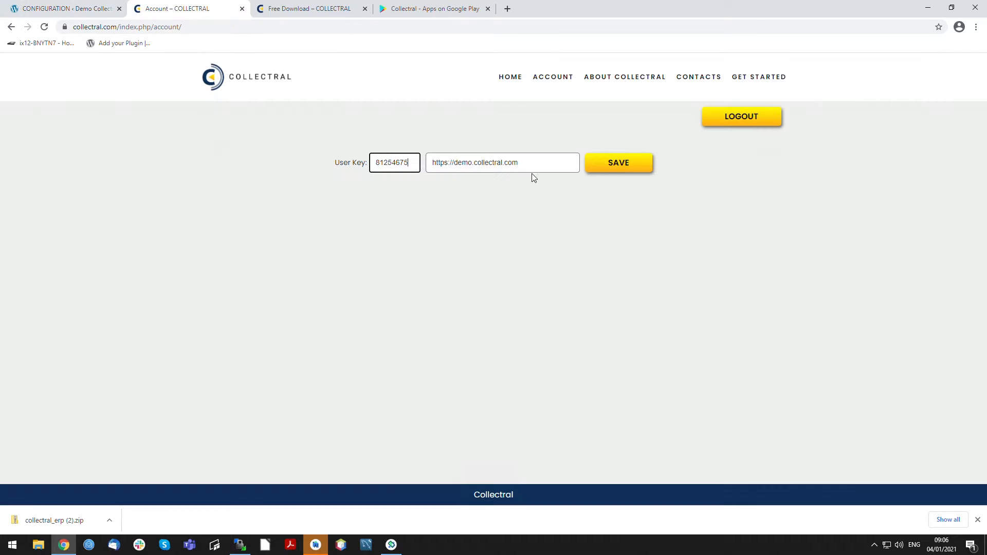
click(523, 167)
click(375, 255)
click(495, 164)
click(618, 163)
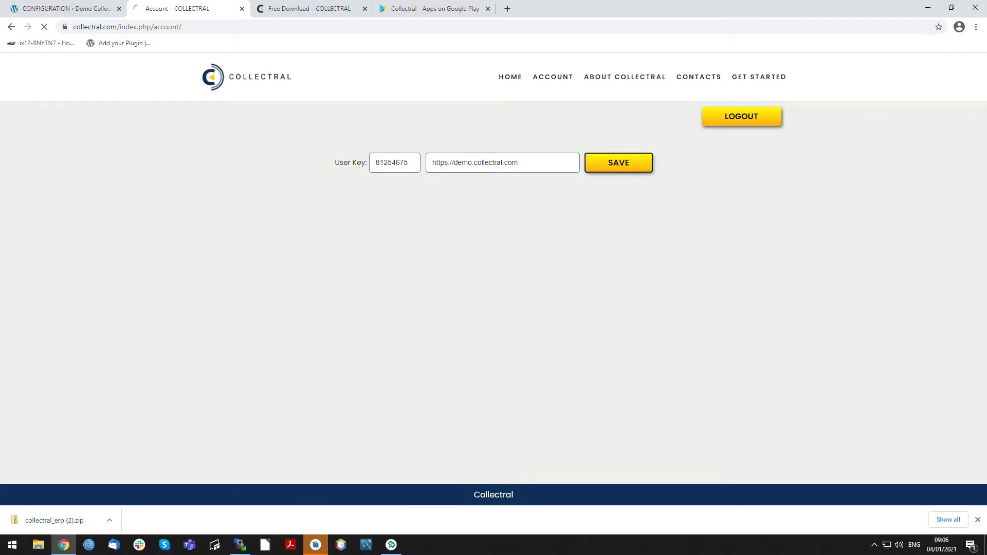
- Switch to the Android emulator, delete the existing server registration in the Collectral app and check its Forms list
click(391, 546)
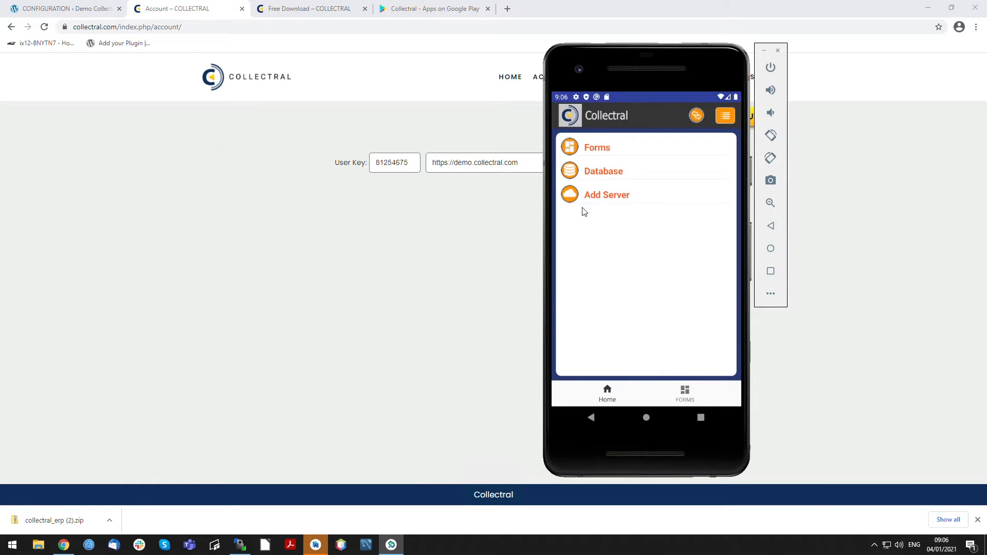
click(605, 194)
click(634, 170)
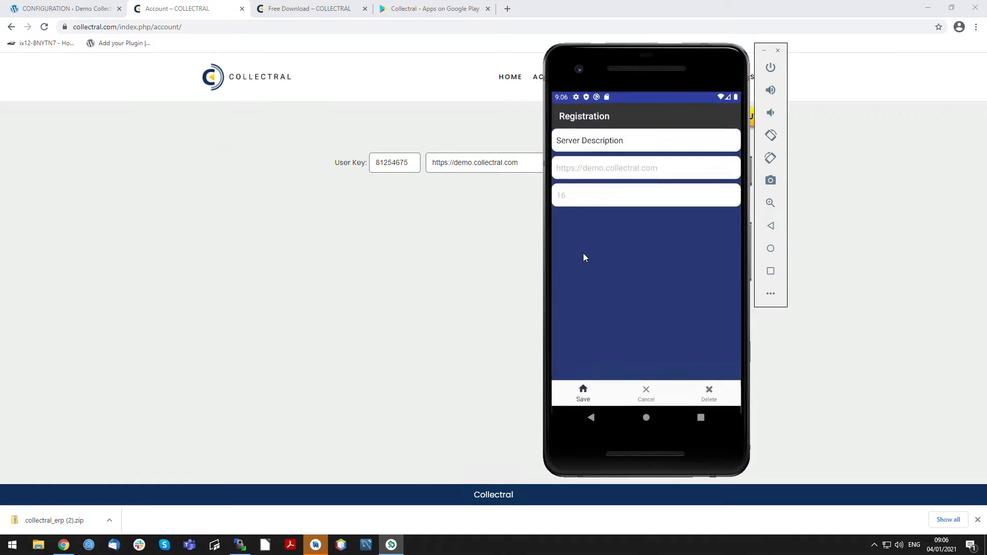
click(704, 397)
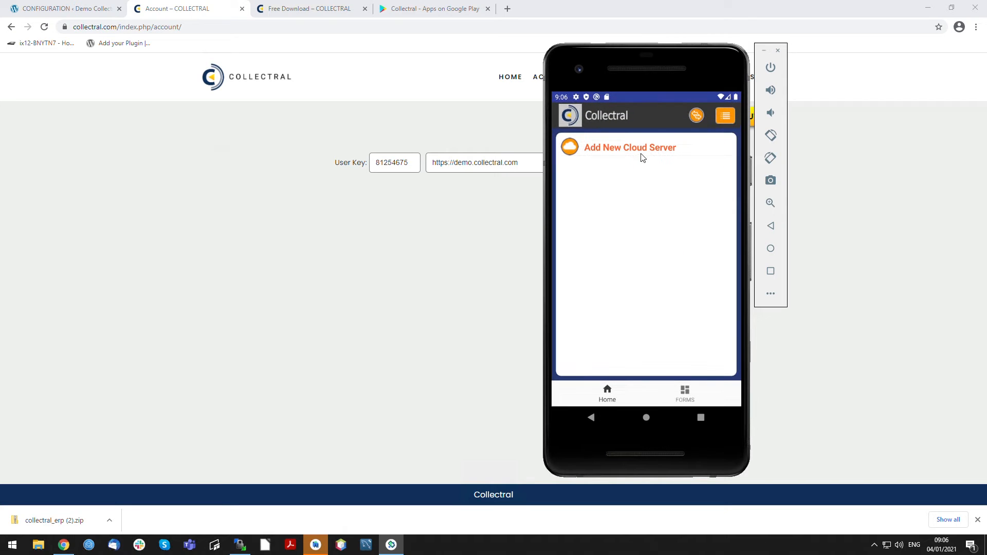
click(601, 390)
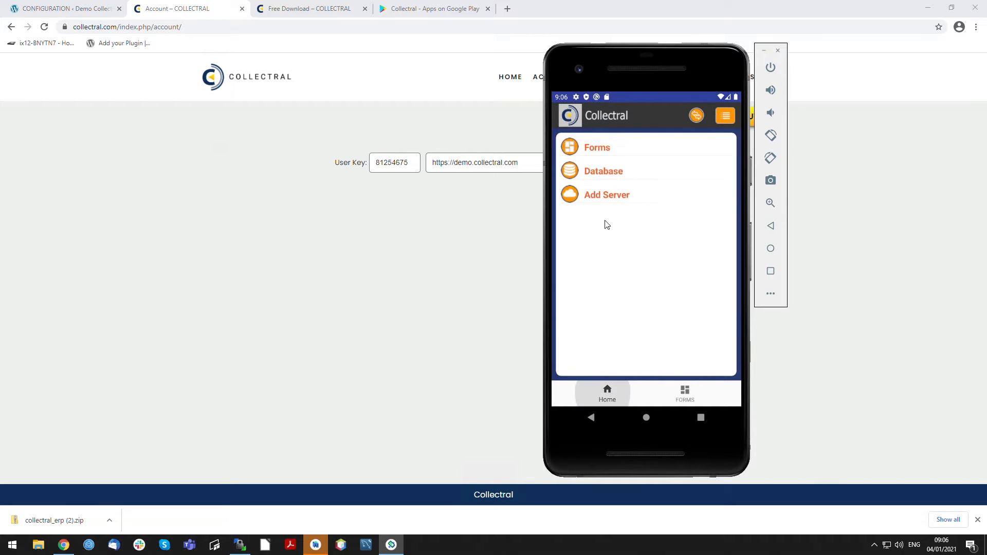
click(587, 150)
click(610, 395)
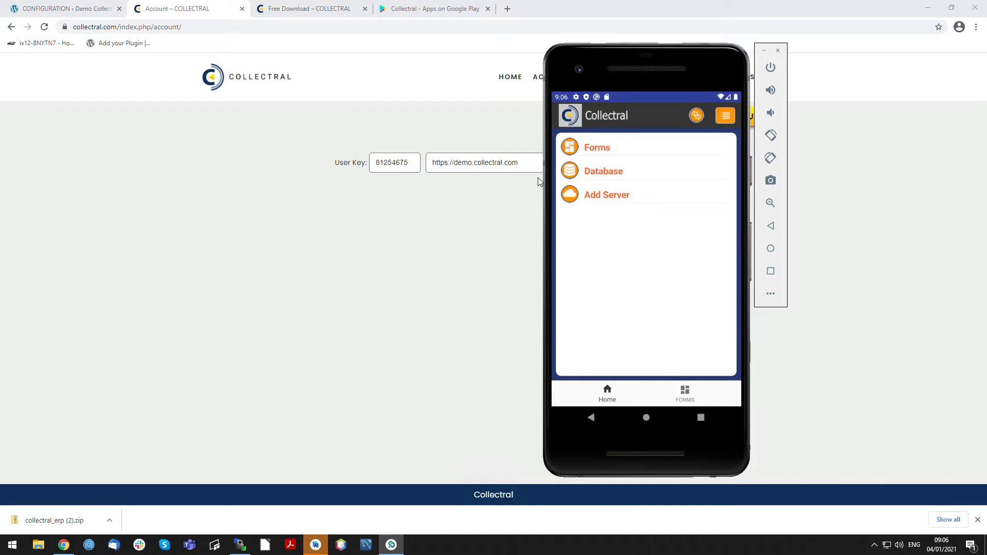
- Start registering a new cloud server and enter User 2 Demo as the full name of the user
click(604, 199)
click(658, 146)
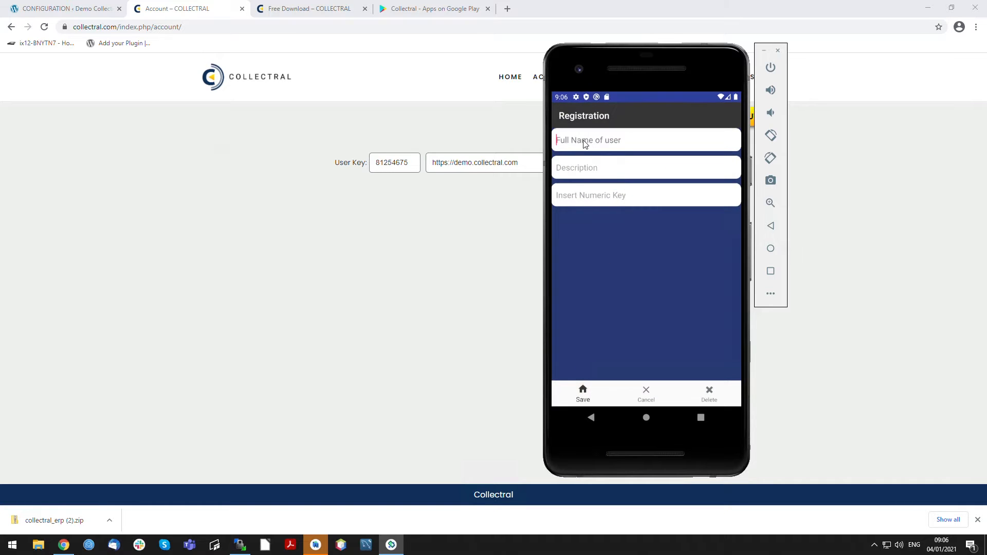
click(585, 143)
text(User)
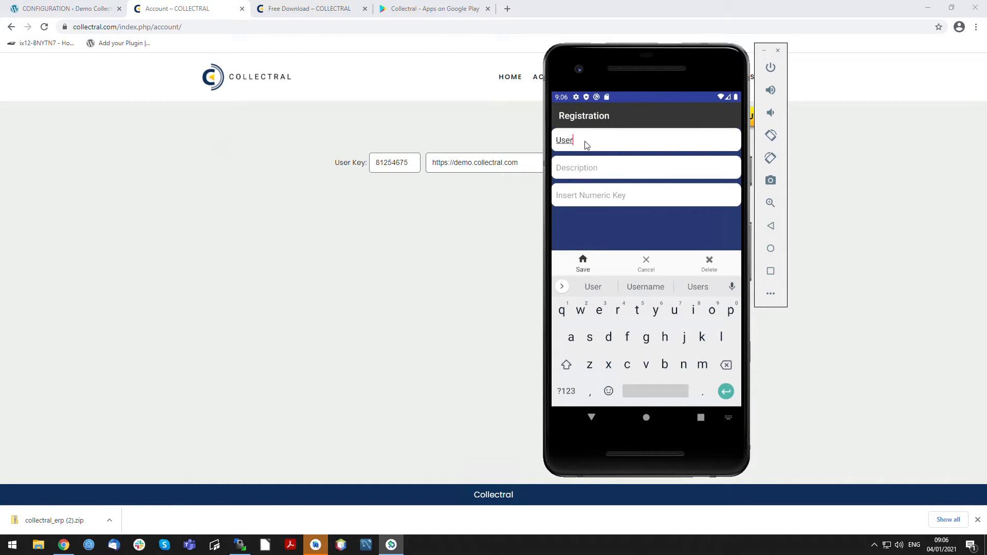
text( 222)
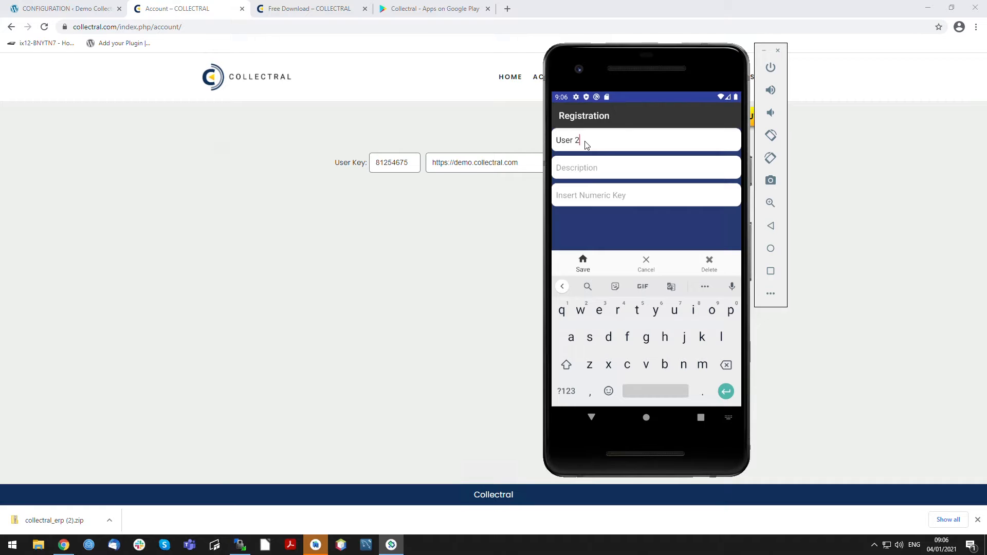
text( Demo for)
key(BackSpace)
key(BackSpace)
key(BackSpace)
key(BackSpace)
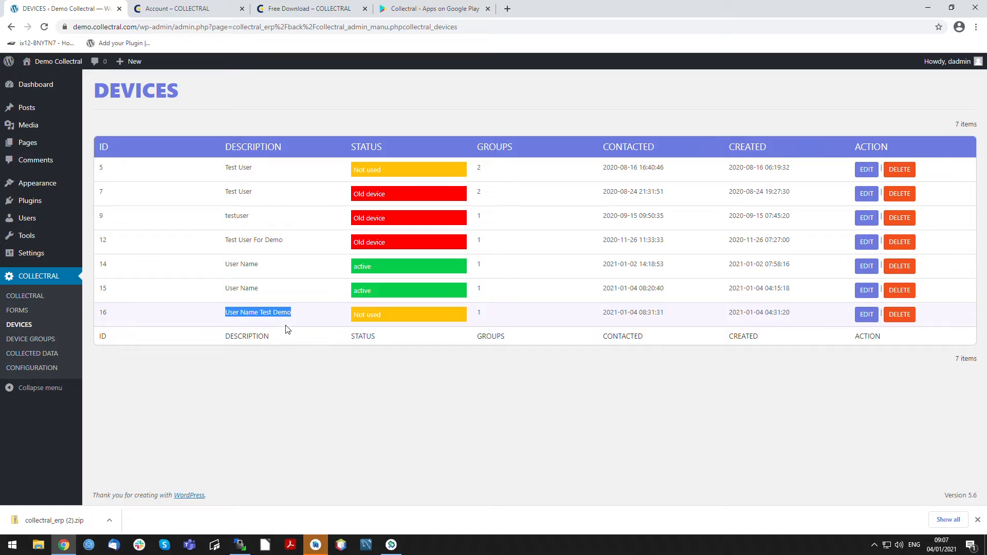
- Return to the emulator's registration form and enter Server Description 1 as the description
click(403, 541)
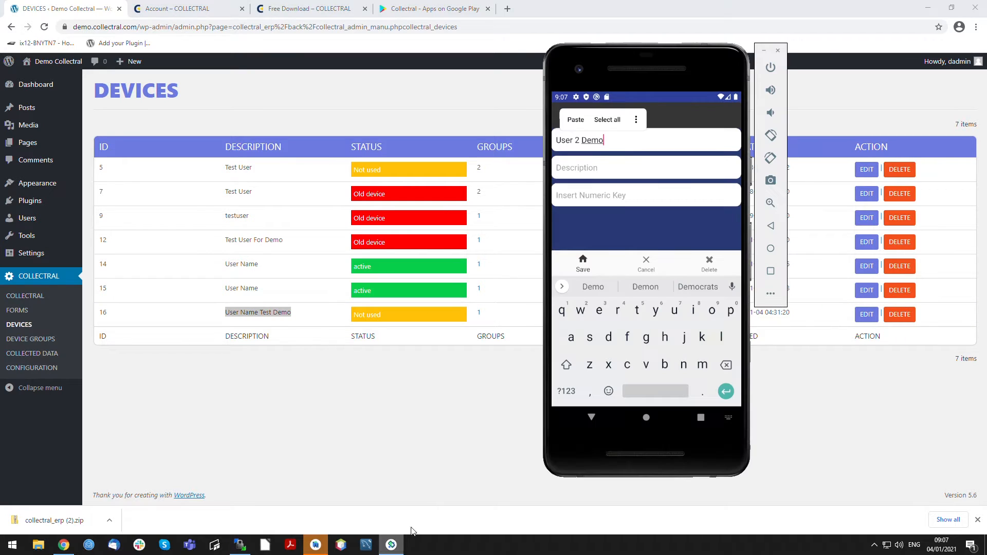
click(599, 177)
text(S)
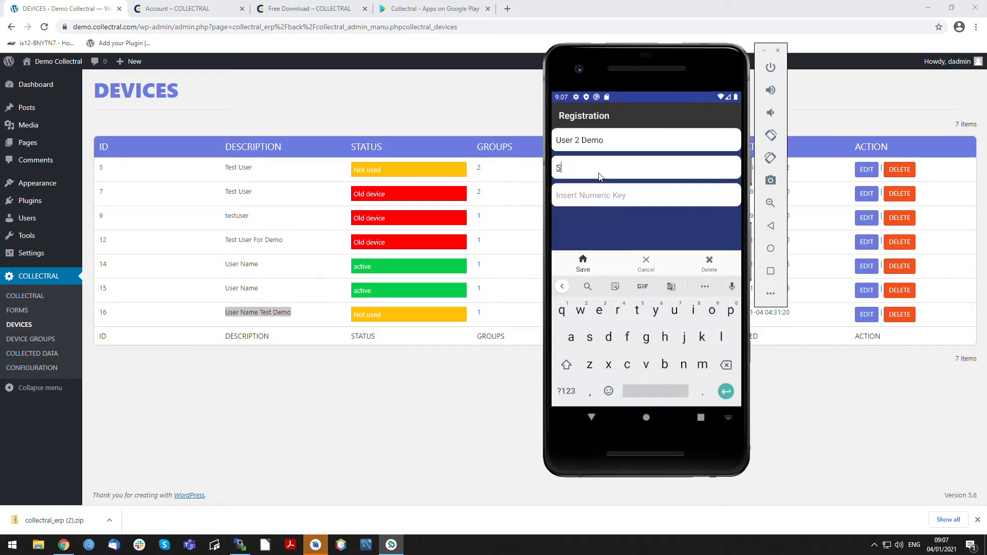
text(erver Descr)
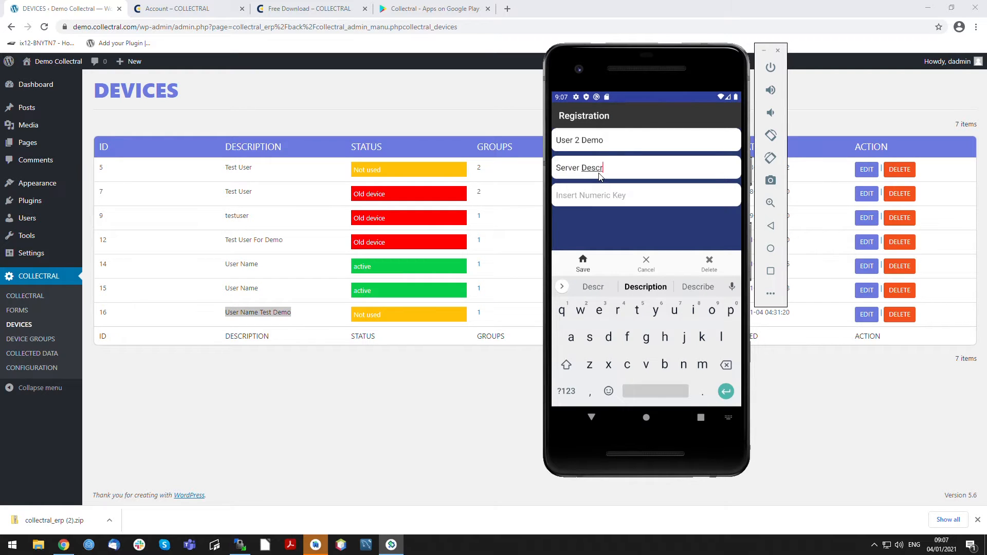
text(iption 1)
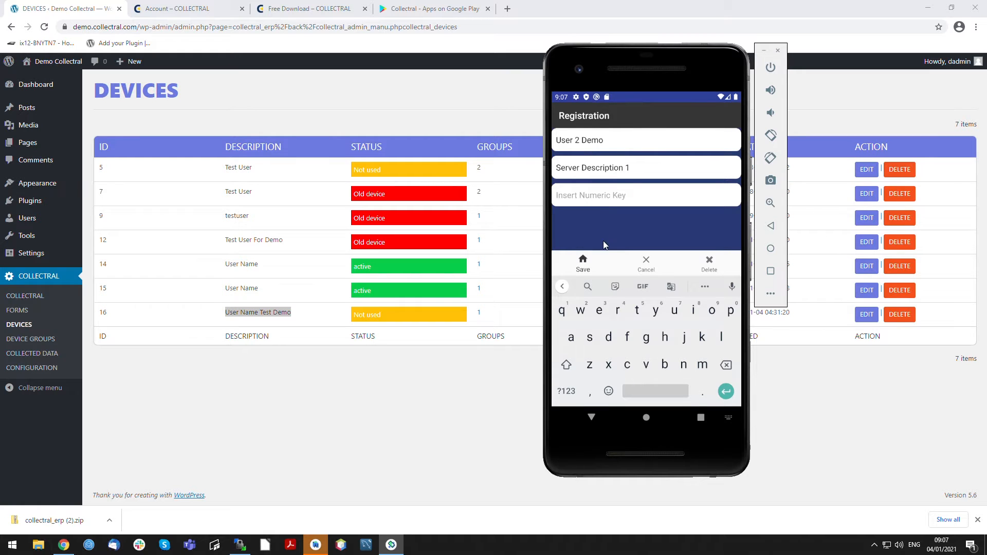
- Look up the user key on the Collectral account page, enter it as the numeric key in the emulator's registration form, and save
click(286, 14)
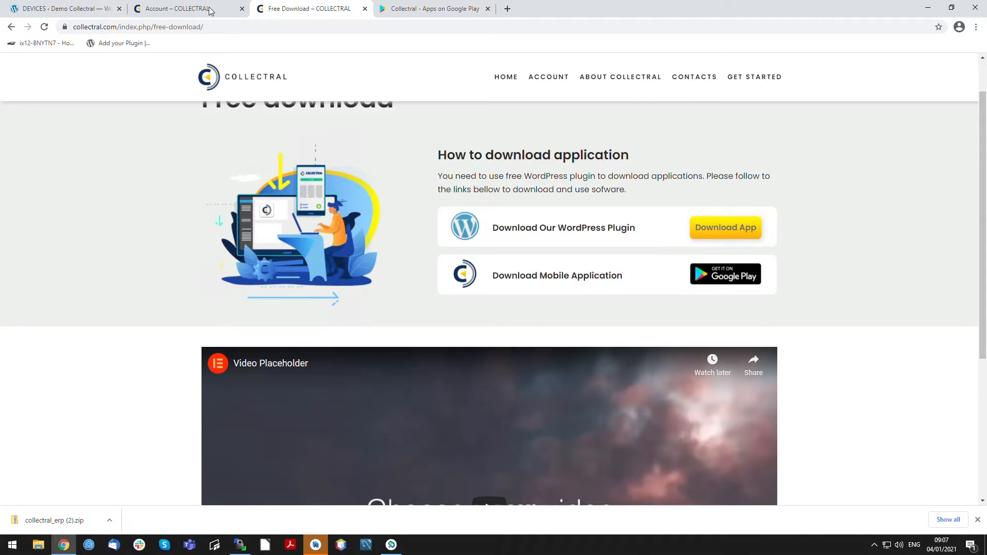
click(210, 10)
click(551, 80)
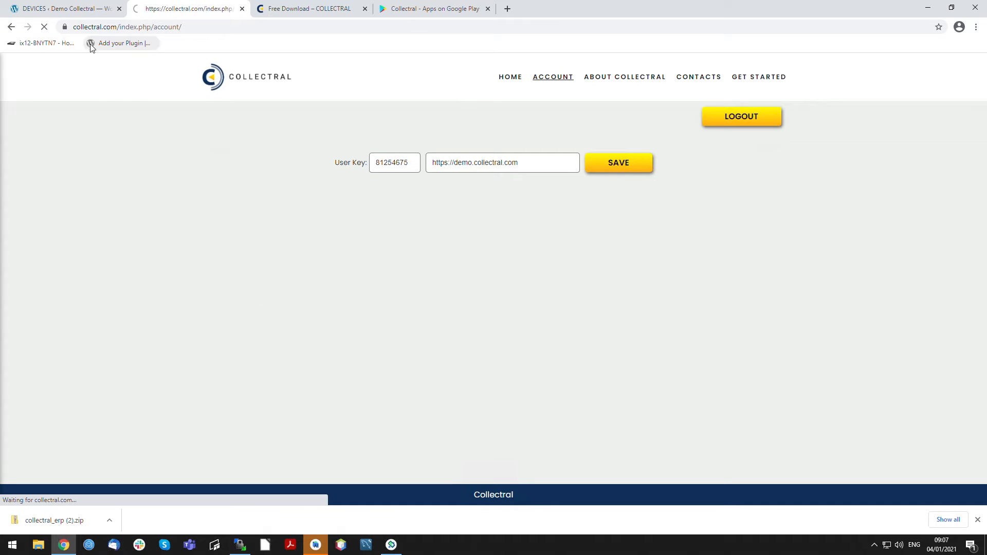
click(392, 545)
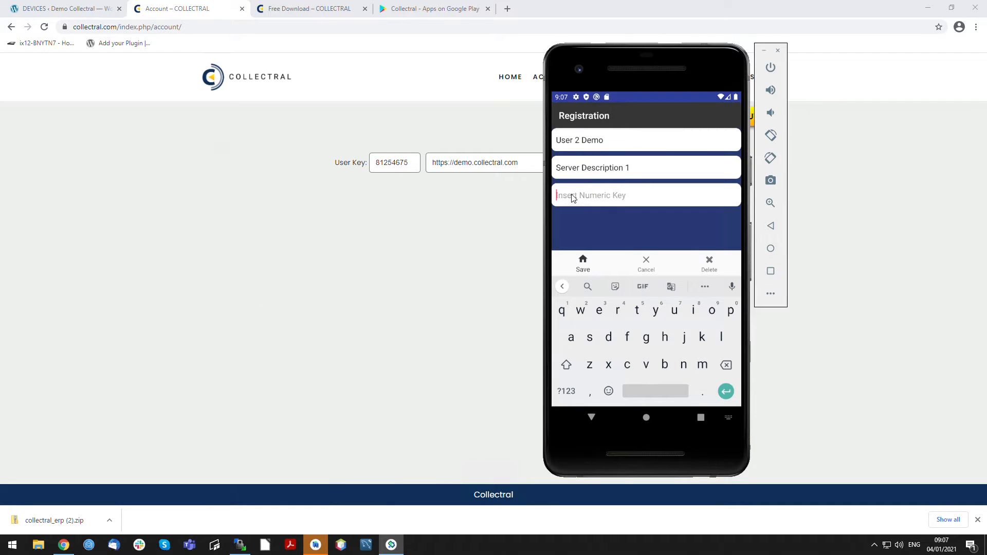
click(578, 268)
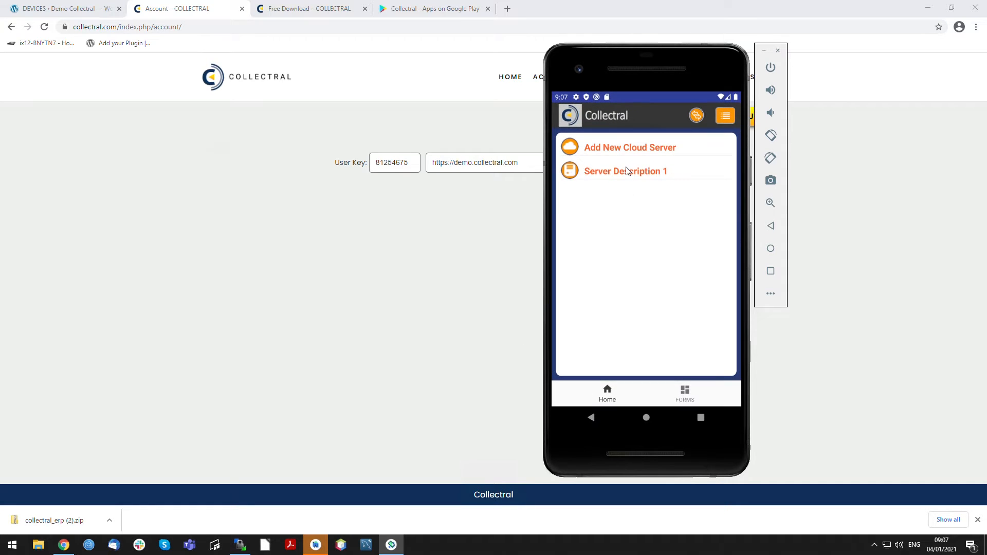
- Reload the WordPress Devices list and check the description, status and group count of the User 2 Demo device
click(78, 8)
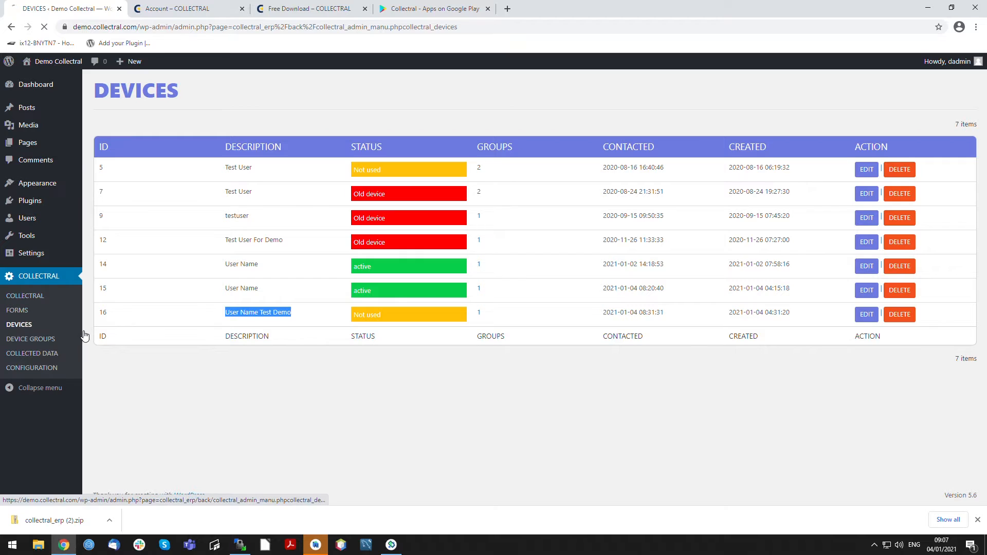
drag(225, 338, 285, 340)
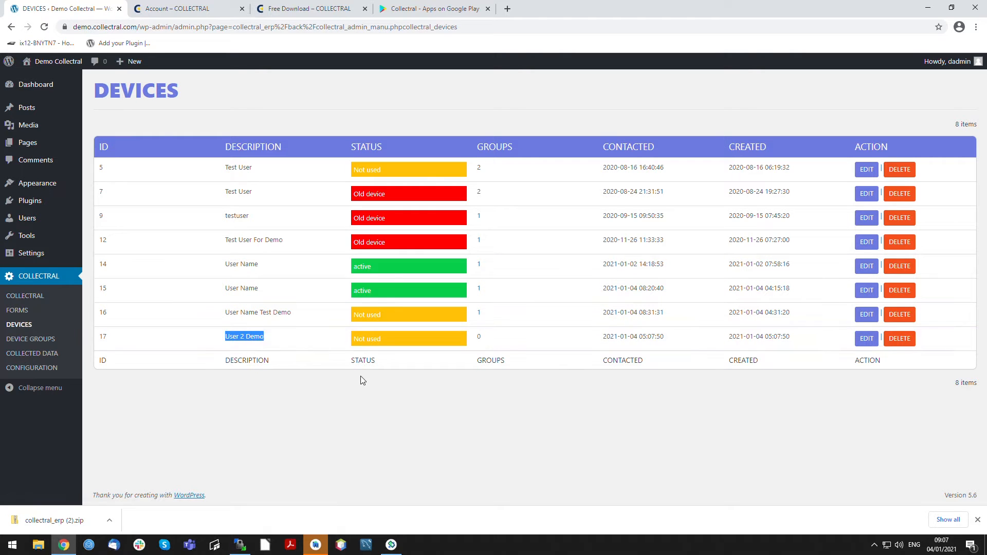
click(371, 344)
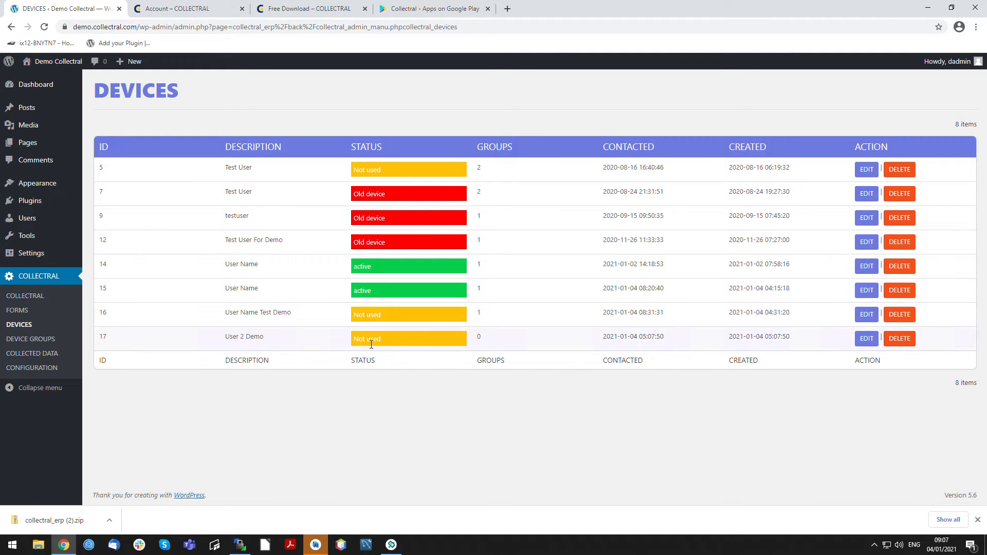
drag(353, 338, 481, 342)
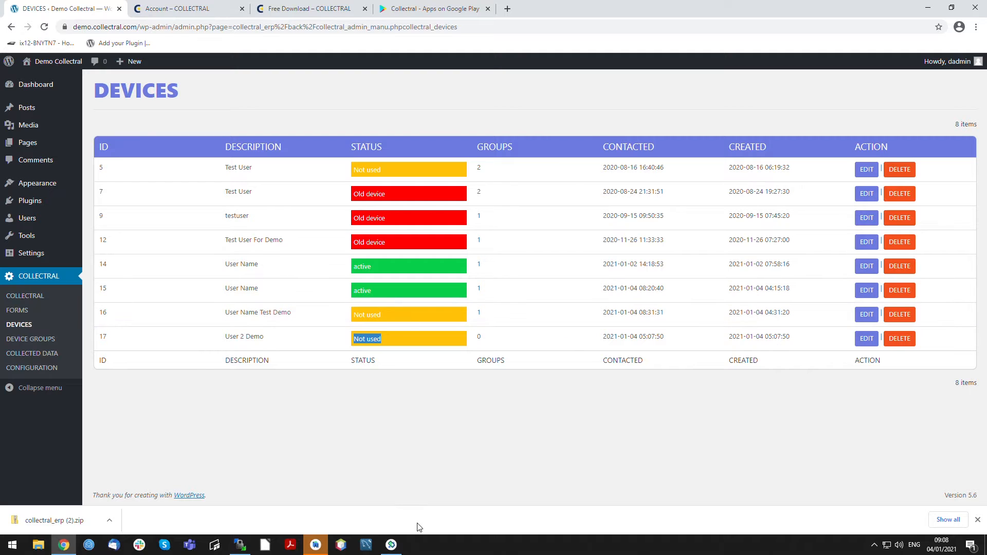
click(391, 545)
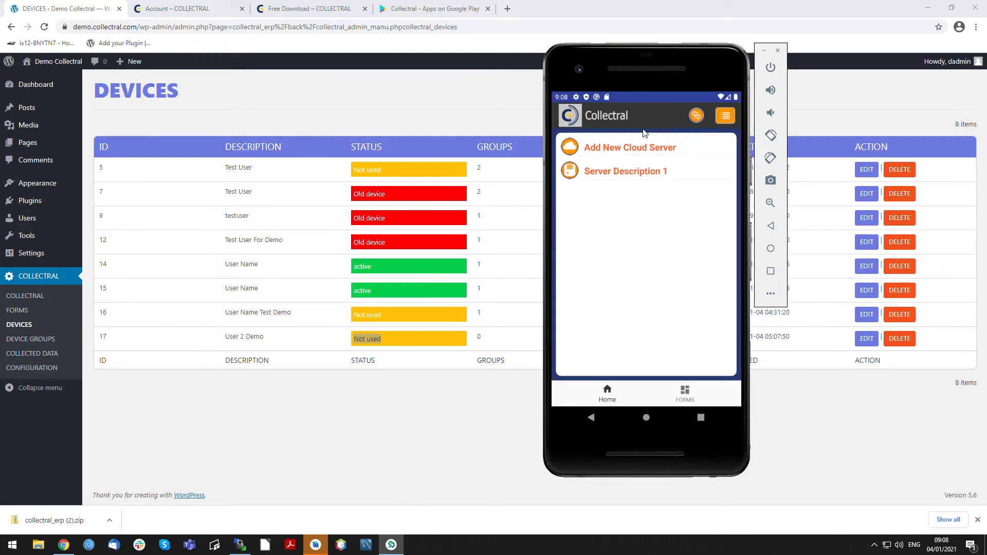
double_click(479, 338)
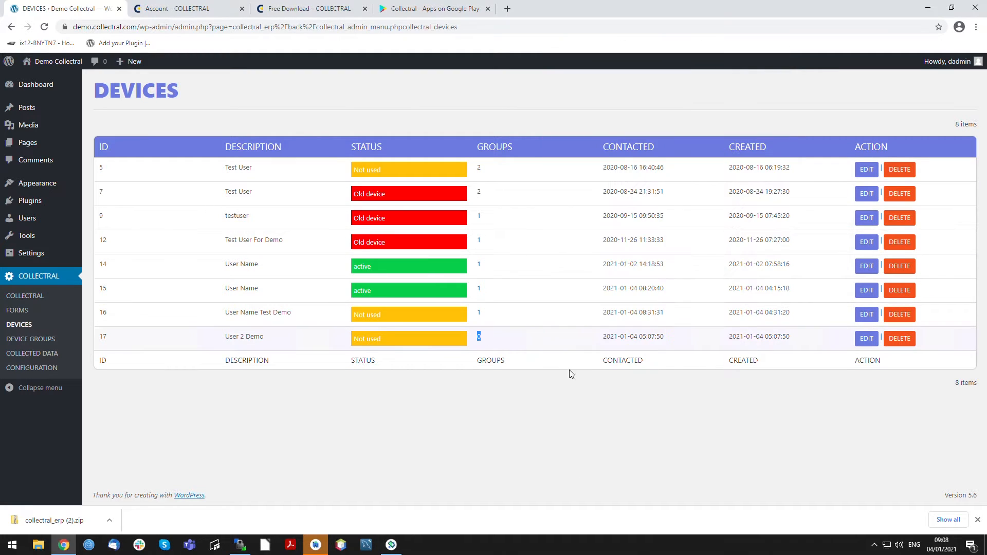
- Switch to the emulator, return to the Collectral app's home screen and synchronise the app with the server
click(392, 544)
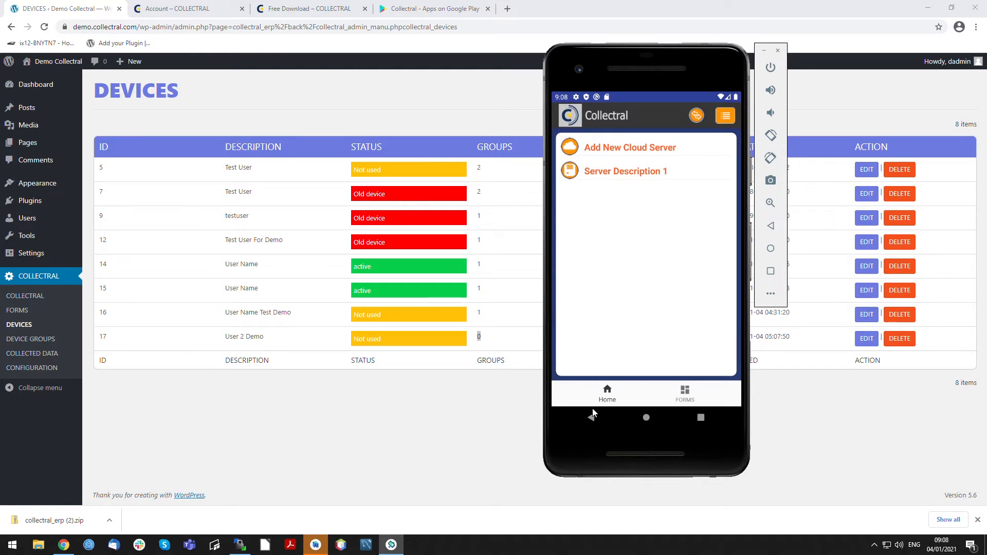
click(607, 391)
click(606, 154)
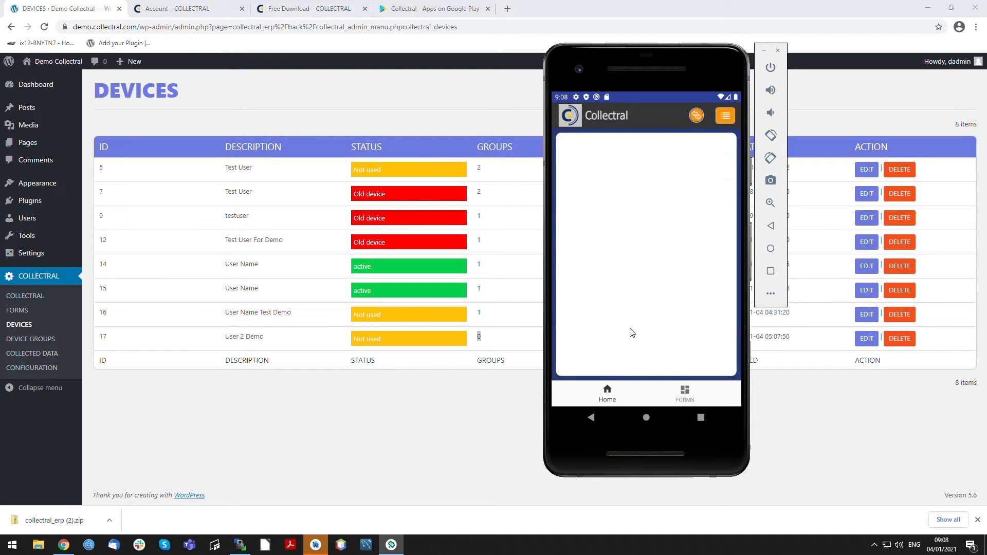
click(607, 390)
click(694, 116)
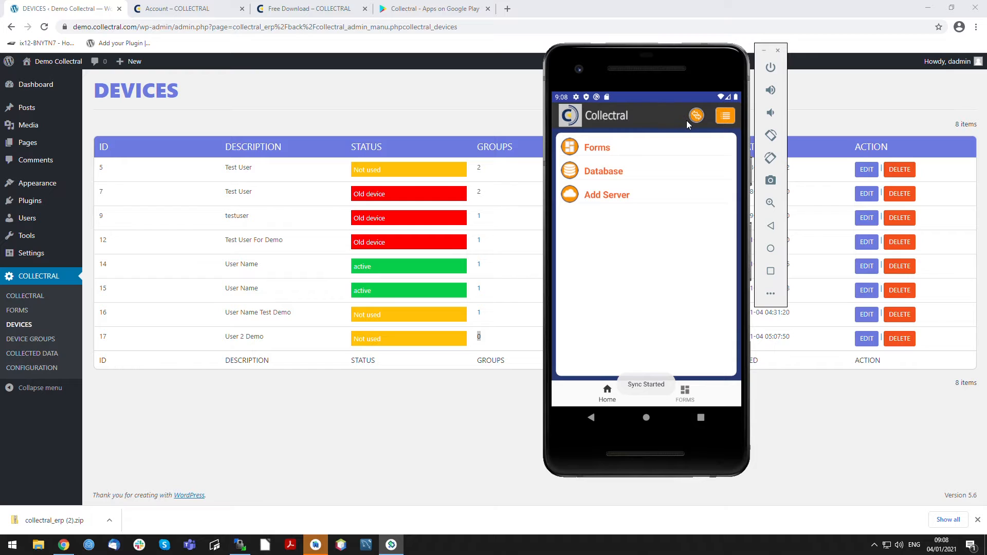
click(722, 117)
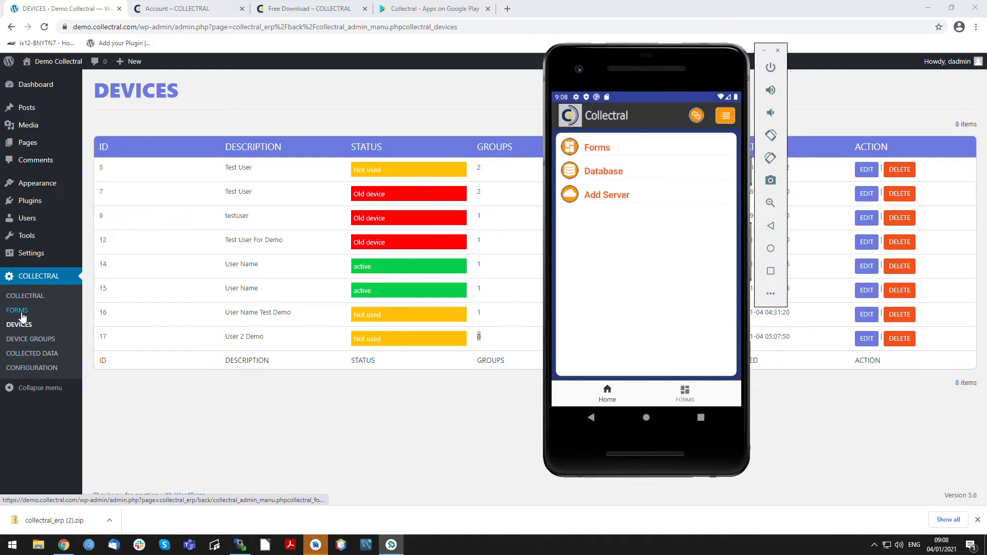
- Create a device group named Group2 with Auto Register Device enabled, then reopen it to check the setting and save again
click(30, 340)
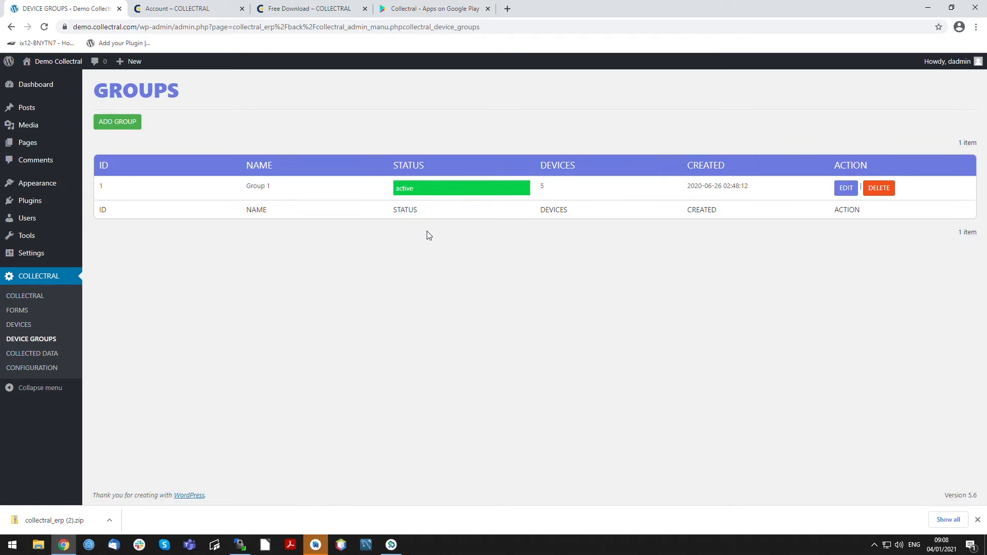
click(114, 125)
click(247, 124)
text(Group2)
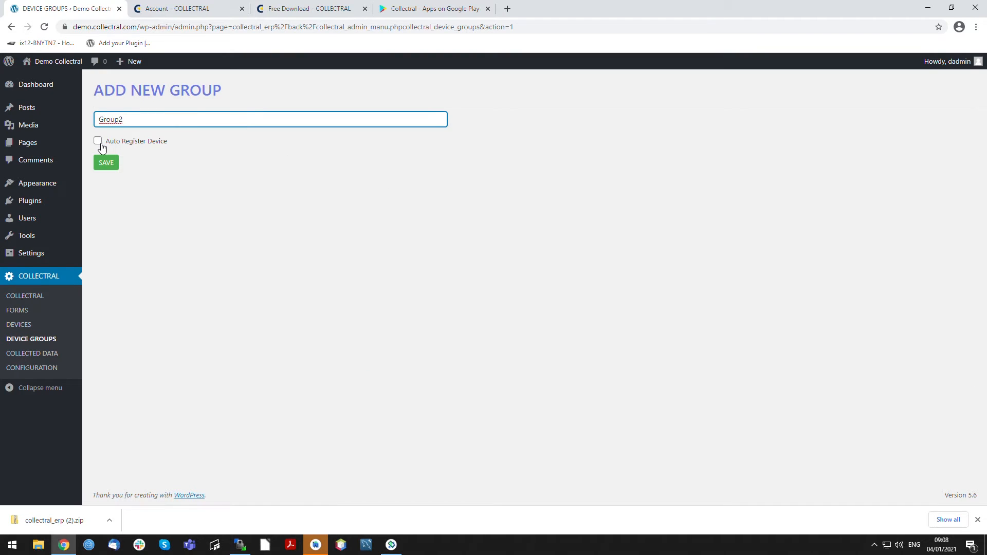
click(97, 141)
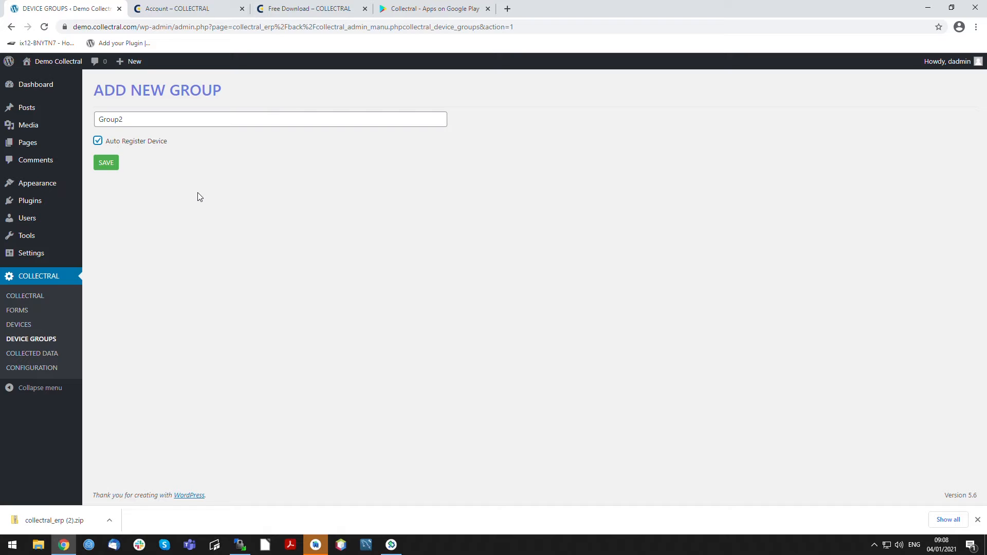
click(106, 163)
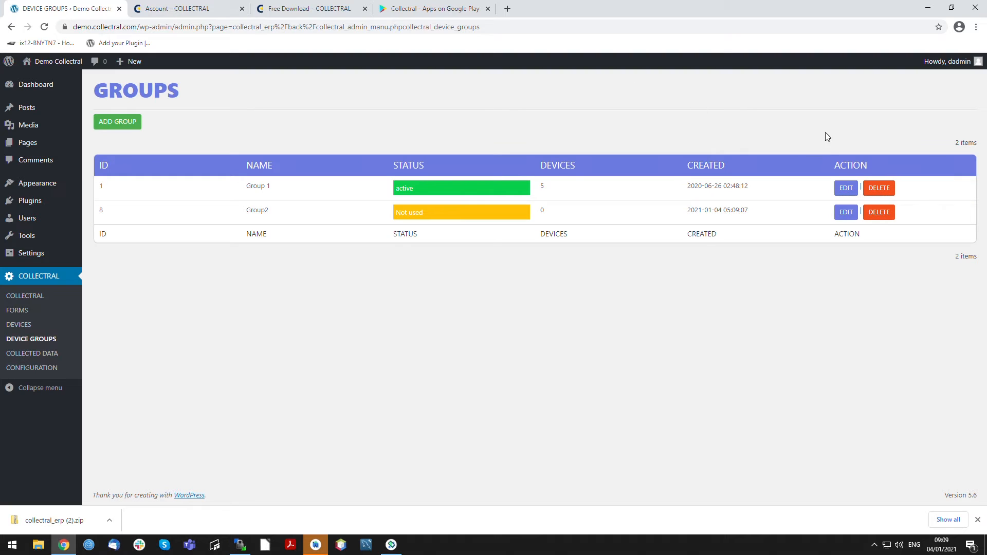
click(846, 212)
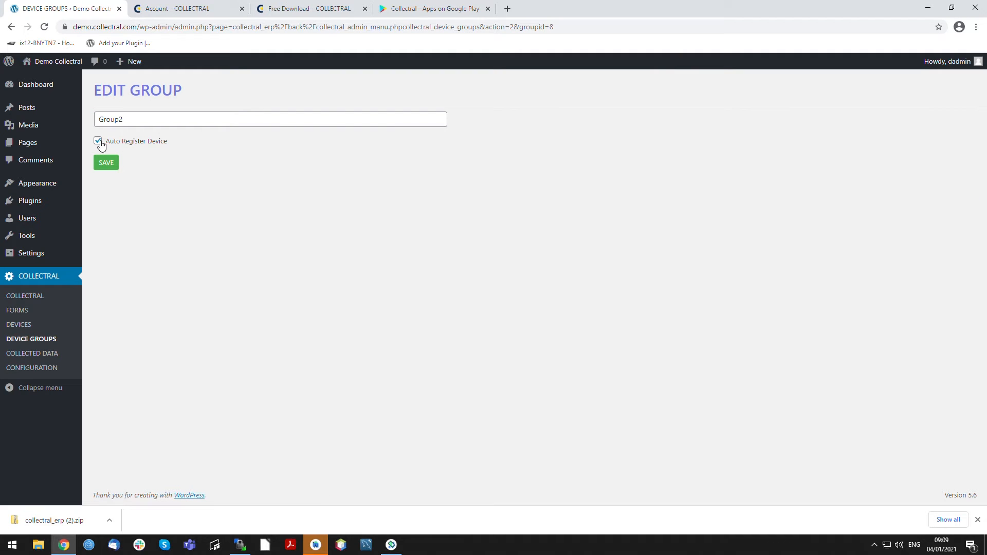
click(109, 163)
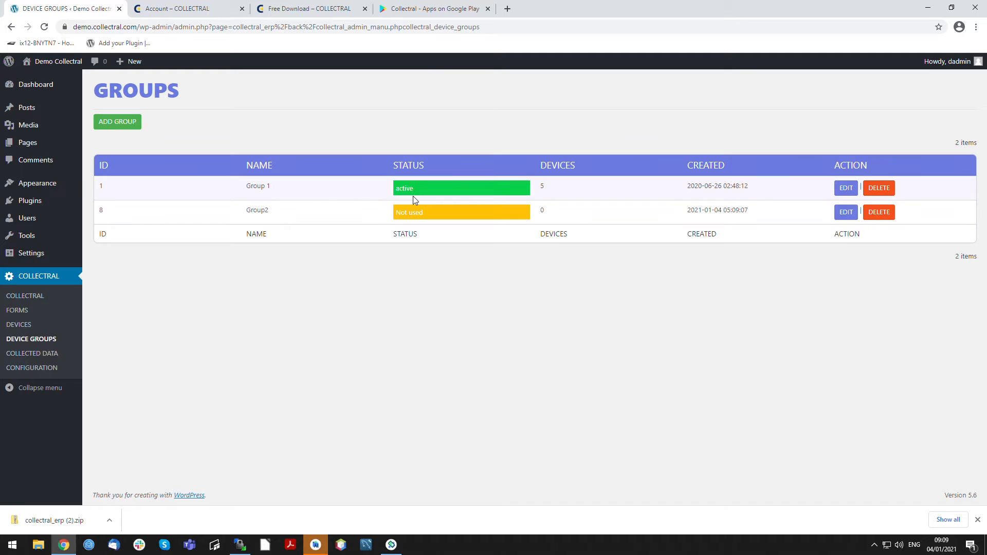
- Assign the User 2 Demo device to Group2, save, and reopen the device to check its group assignment
click(26, 326)
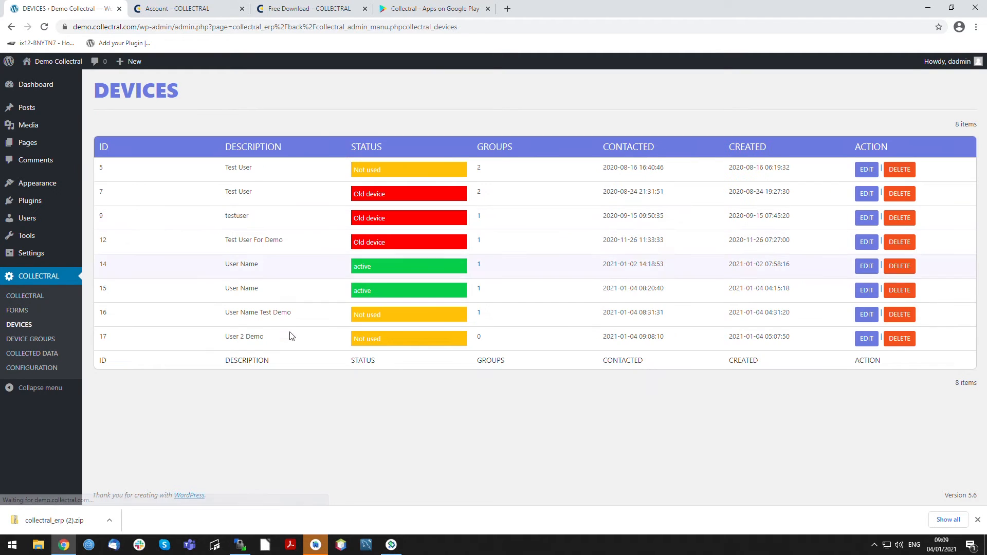
click(863, 340)
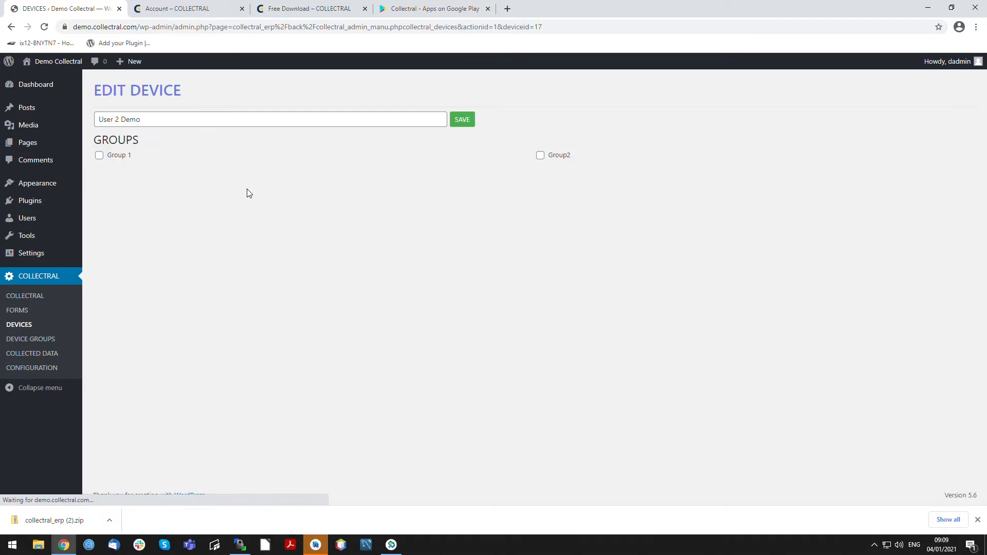
click(540, 156)
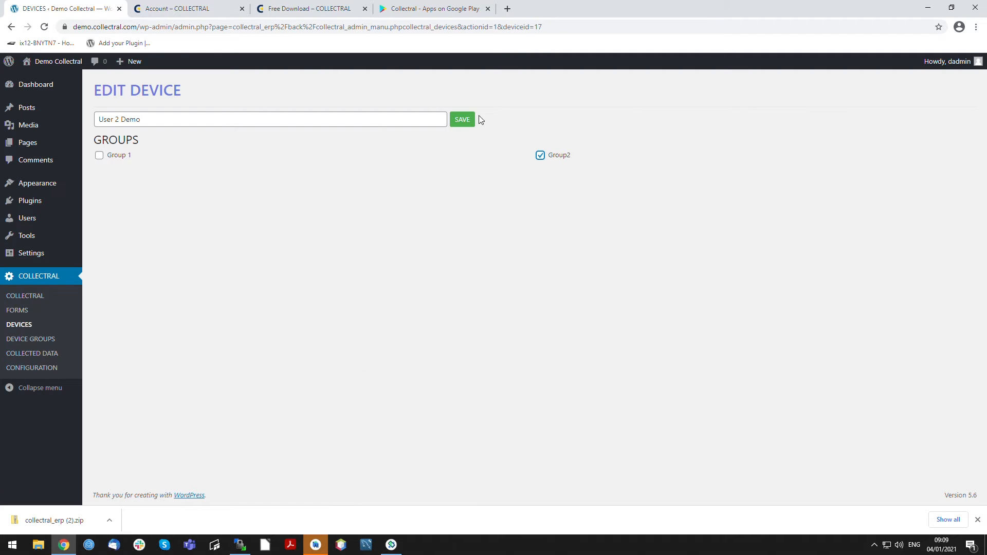
click(465, 123)
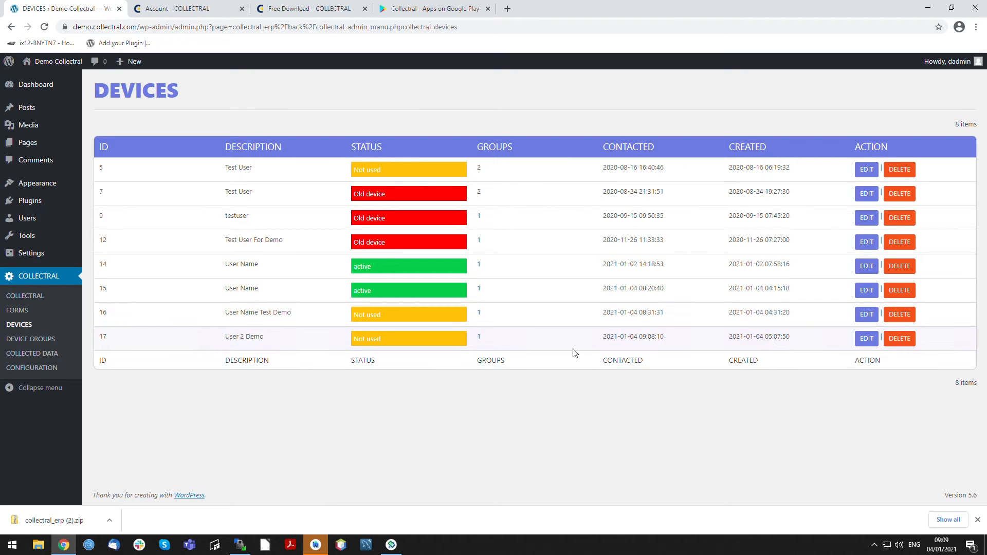
click(873, 340)
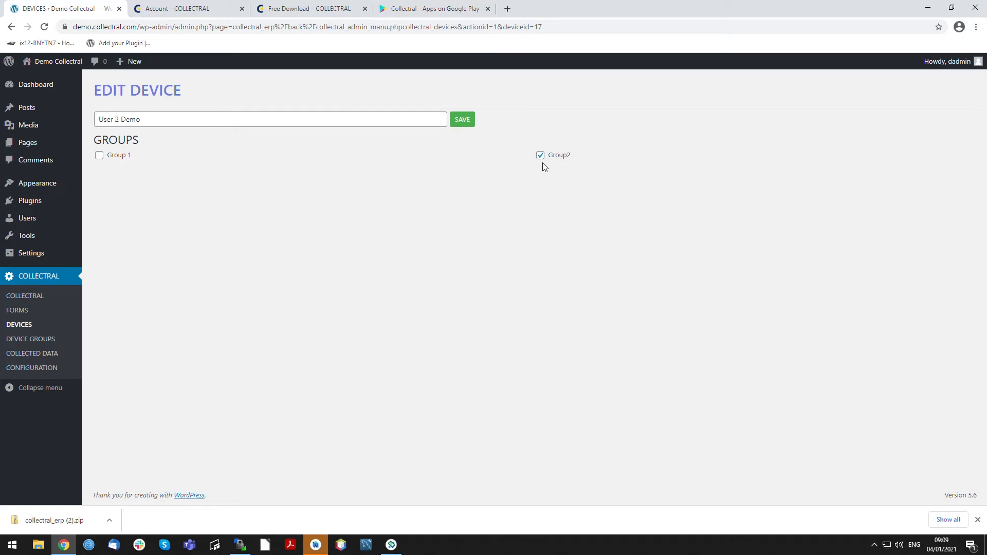
click(463, 119)
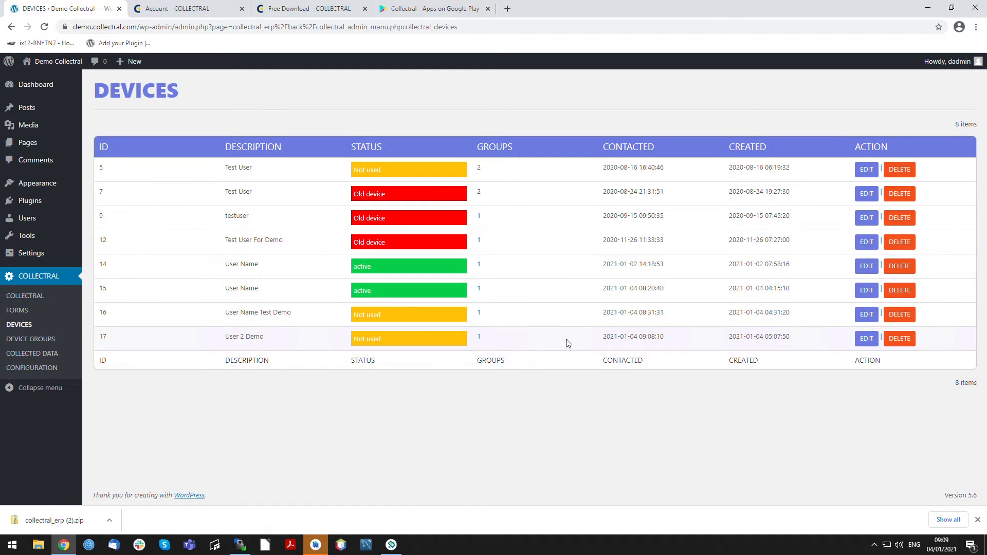
- Start a new form named Form3, assign it to Group2 and try to save it
click(17, 310)
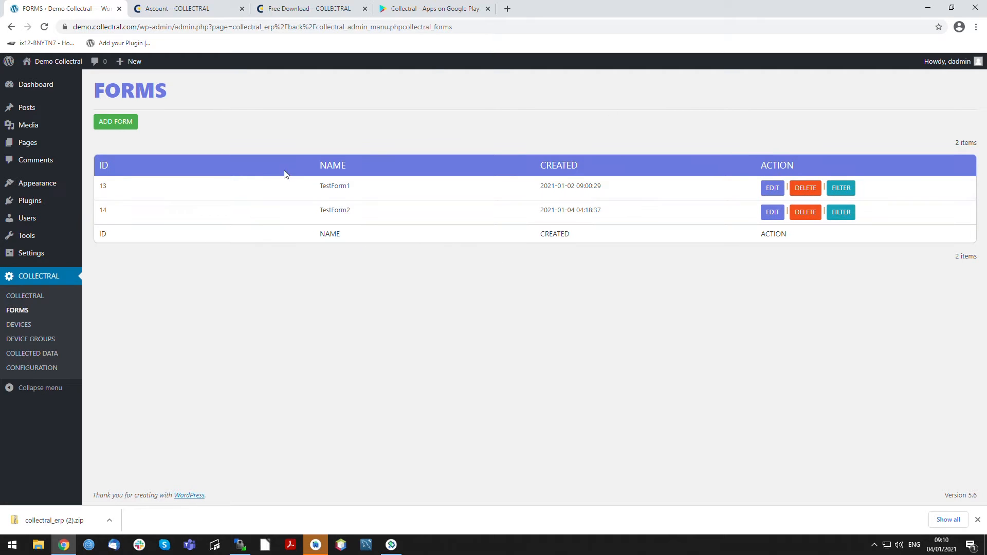
click(111, 122)
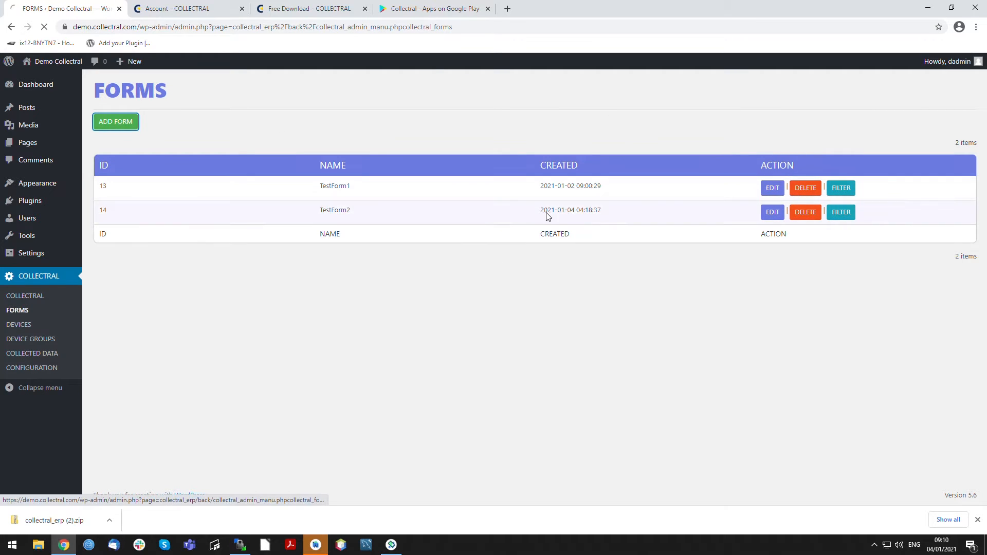
click(272, 136)
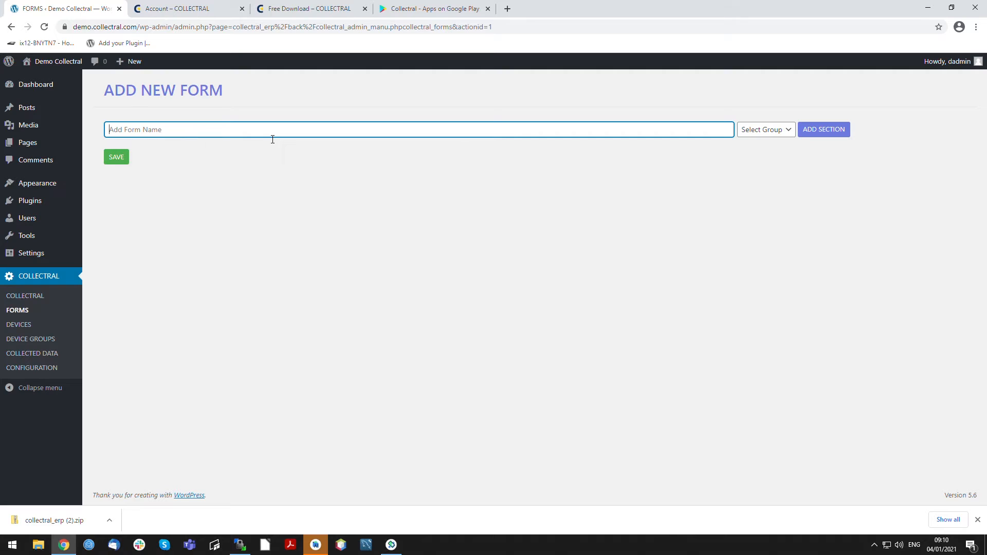
text(Form3)
click(763, 129)
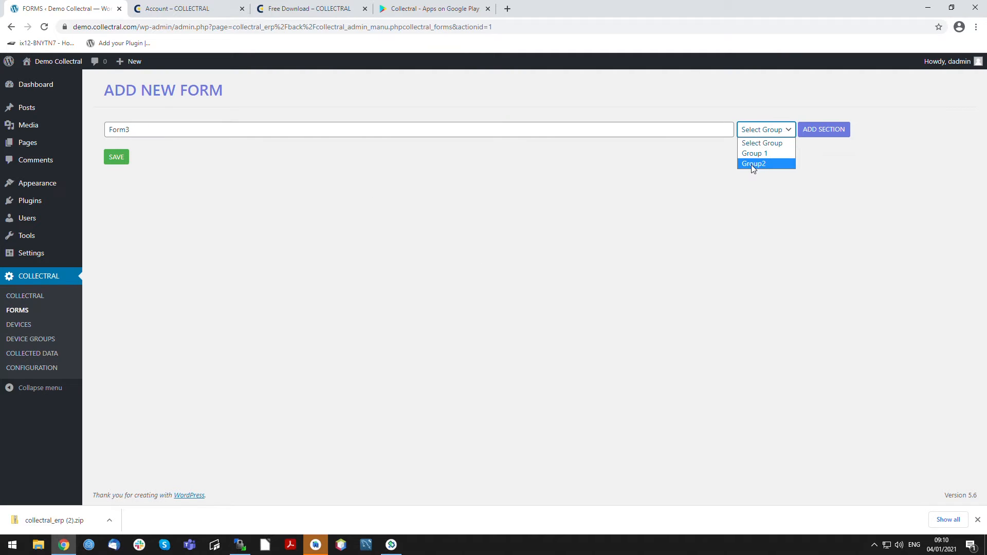
click(751, 164)
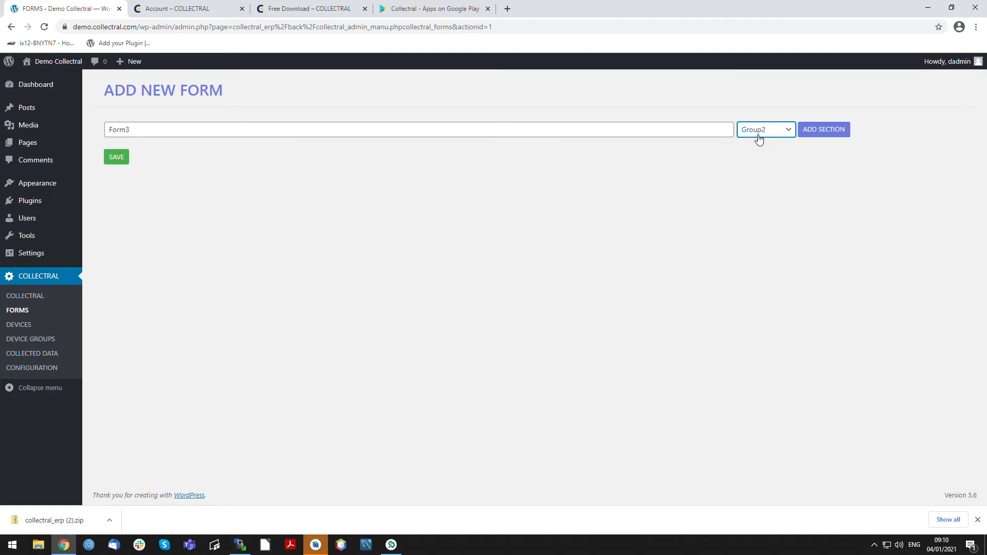
click(116, 158)
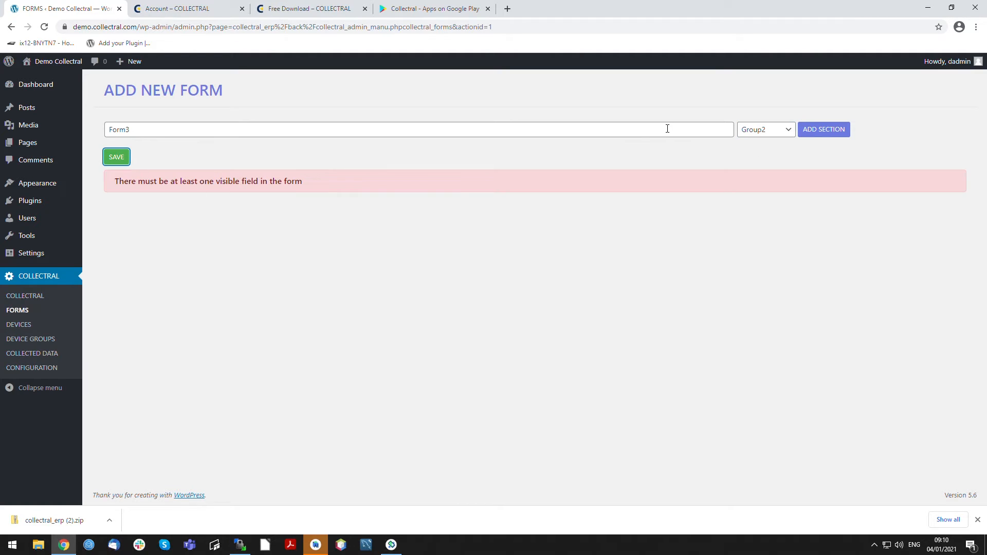
- Add a section named Section 1 to Form3
click(820, 129)
click(236, 166)
text(Section 1)
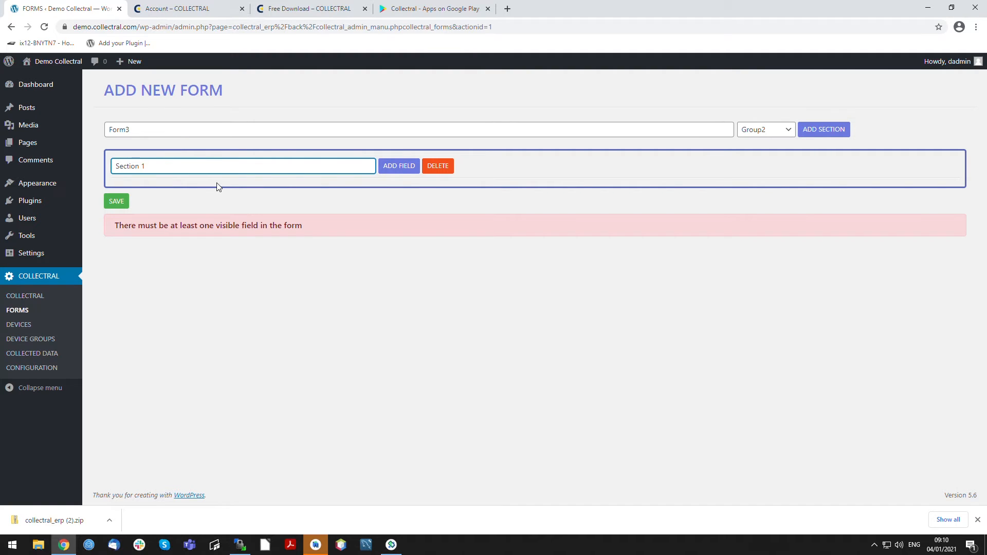
- Add a text field named Field to Section 1 and mark it as both mandatory and visible
click(399, 167)
click(171, 191)
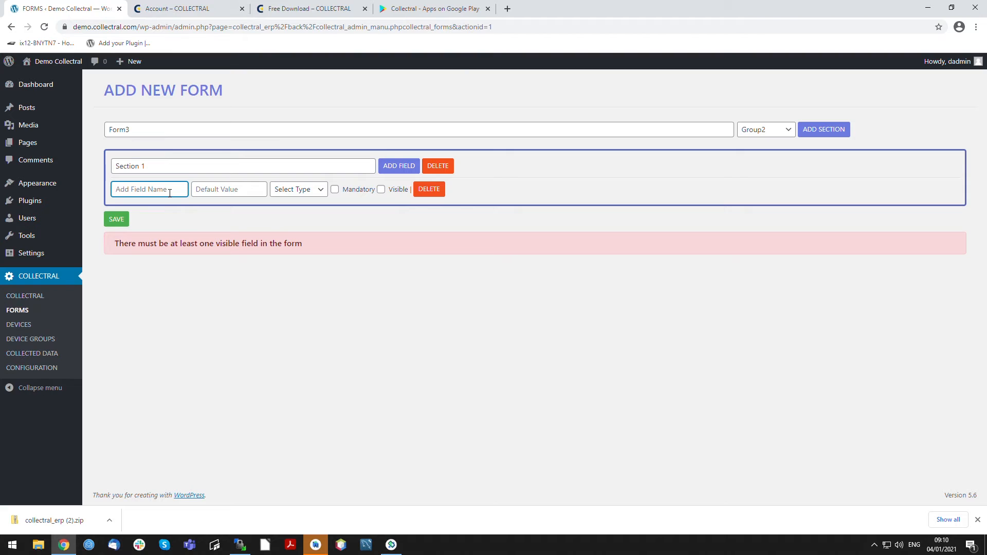
text(Field)
click(316, 194)
click(299, 216)
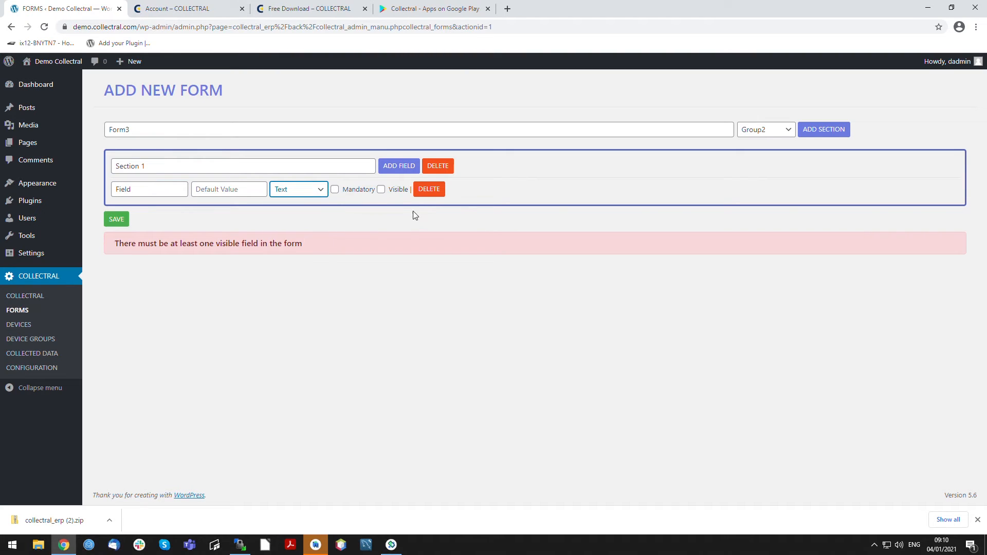
click(336, 194)
click(382, 190)
- Add a second field named FieldBumeric with the Numeric type to Section 1
click(400, 166)
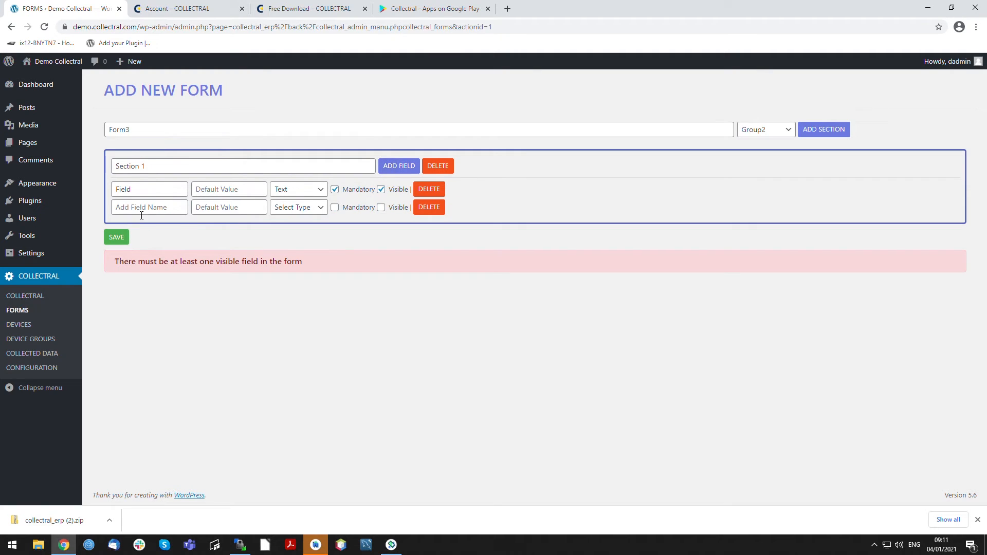
click(181, 212)
text(FieldBumeric)
click(287, 207)
click(287, 241)
- Add another section to the form and name it Section2
click(818, 129)
click(211, 250)
text(Section2)
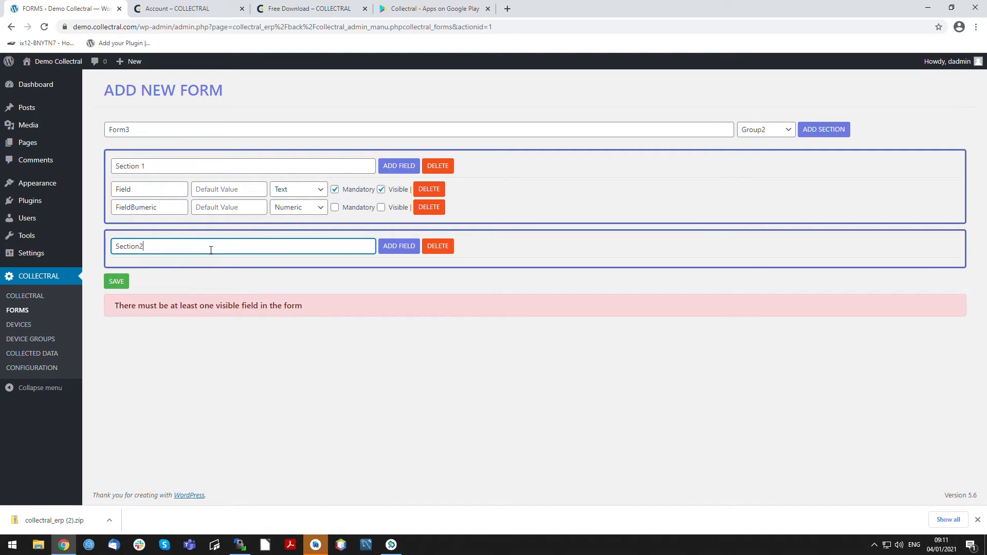
click(208, 345)
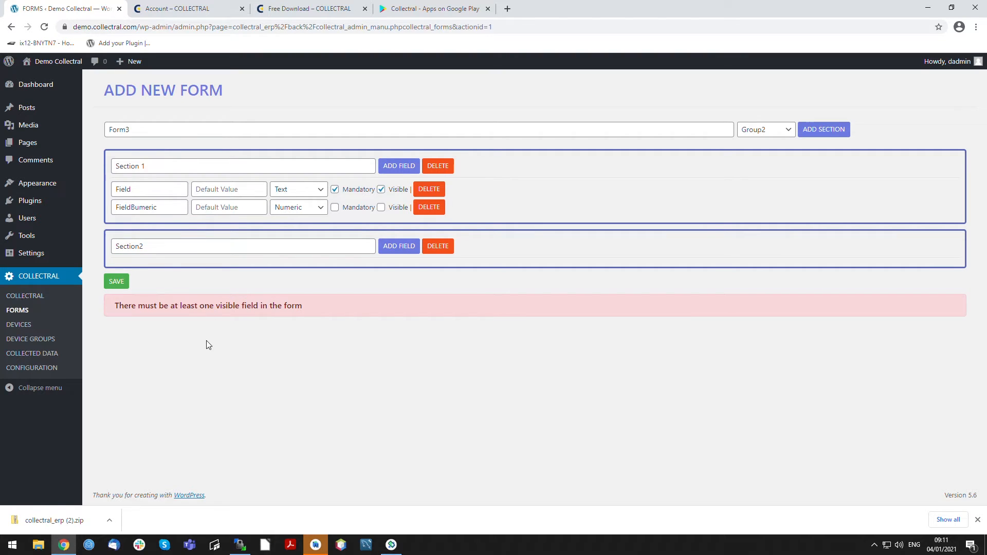
- Add a Multi Select field named MutiField to Section2 with the default values "Value1 ; Value2"
click(382, 252)
click(153, 275)
text(M)
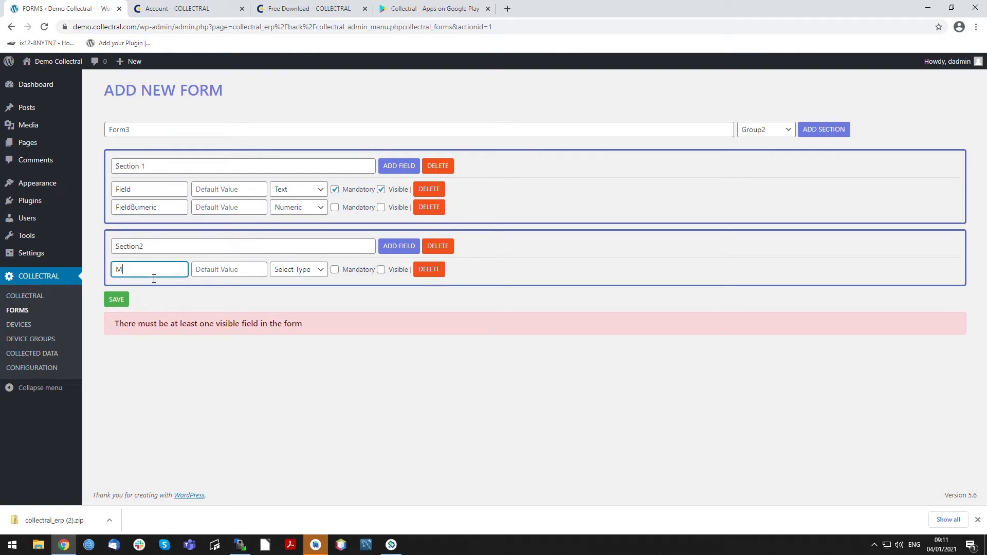
text(utiField)
key(Tab)
click(314, 271)
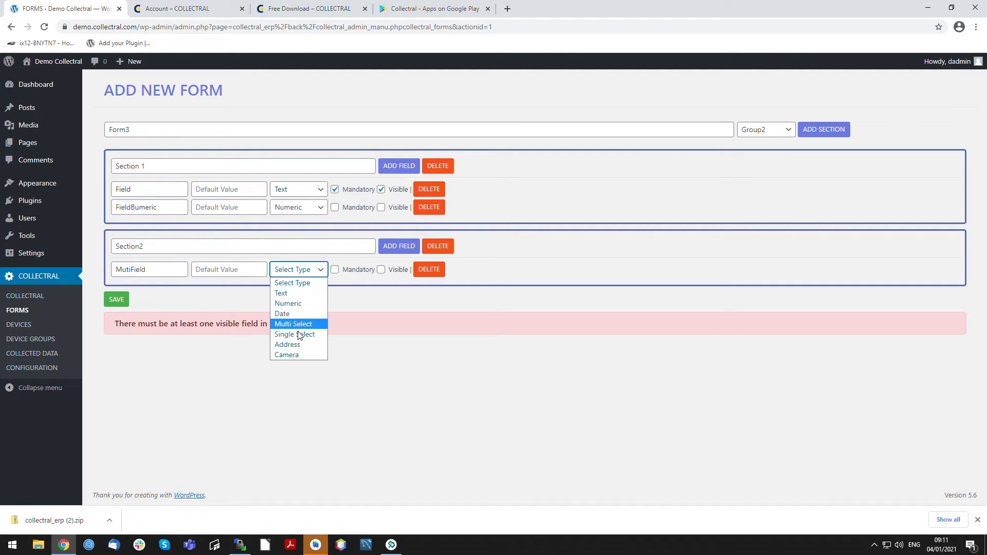
click(299, 325)
click(304, 269)
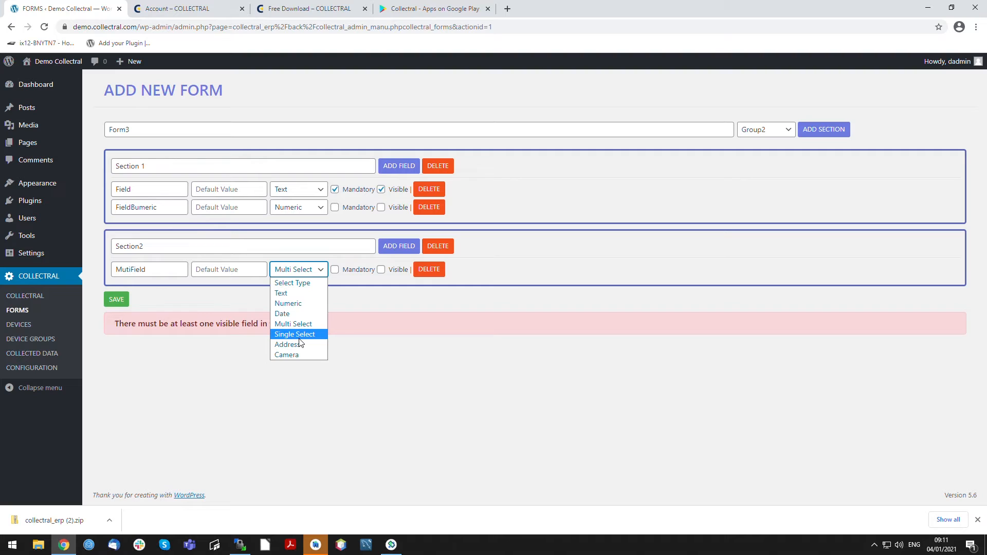
click(299, 325)
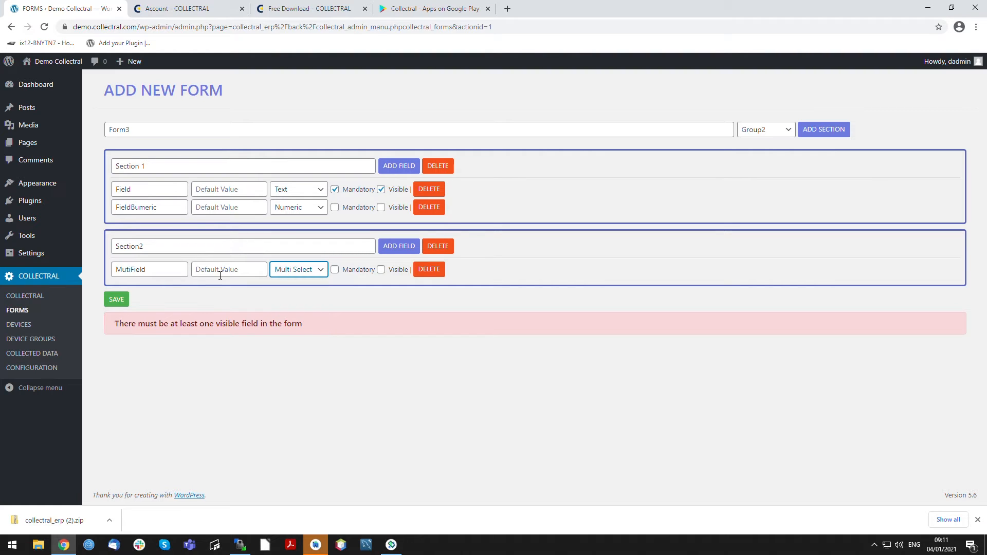
click(236, 277)
text(Value1 ; Value2)
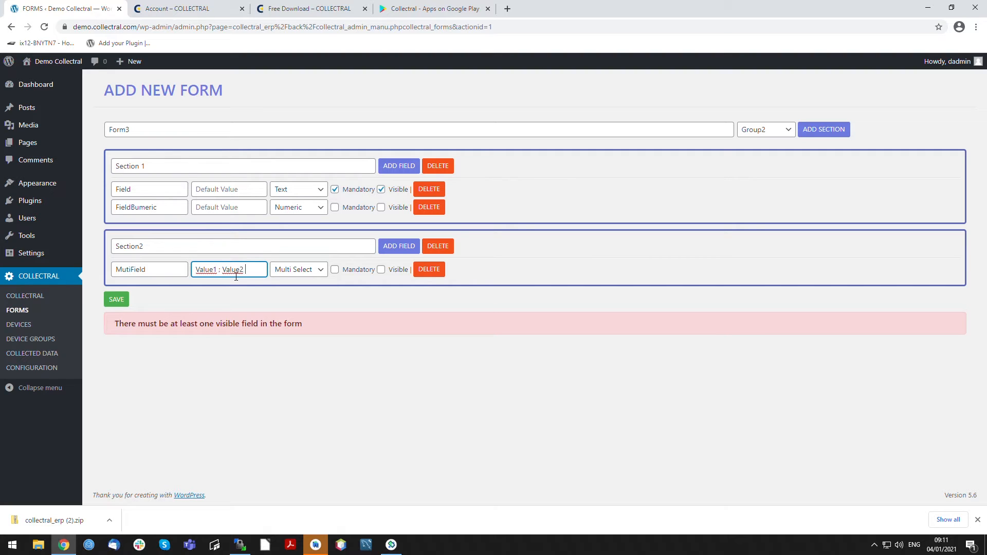
- Add a Single Select field named SingleSelect to Section2, reusing MutiField's default values "Value1 ; Value2"
drag(257, 278, 181, 299)
key(ctrl+c)
click(399, 246)
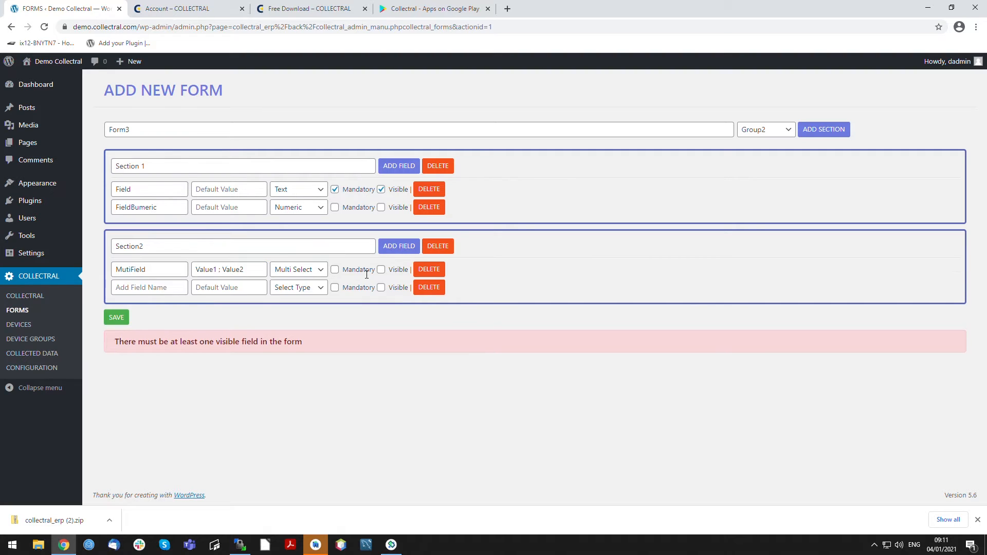
click(322, 289)
click(298, 352)
click(247, 289)
key(ctrl+v)
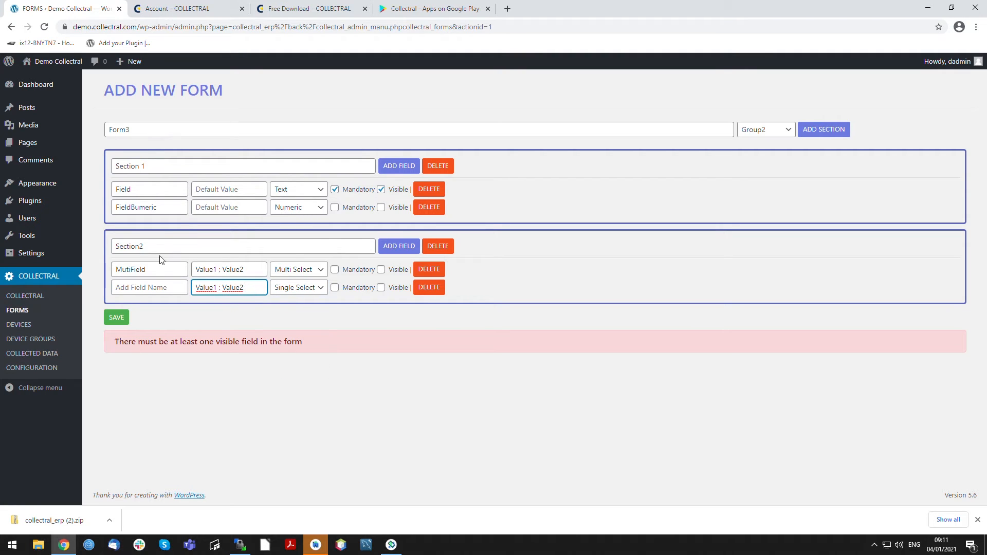
click(151, 287)
text(SingleSelect)
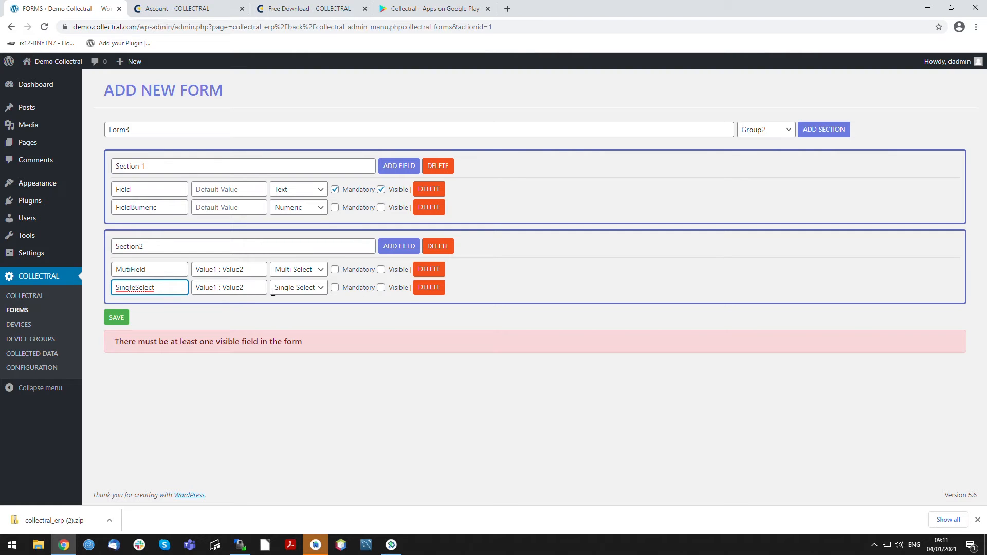
click(288, 288)
click(290, 353)
- Add a Camera field named TakeImage to Section2 and save the form
click(400, 246)
click(178, 308)
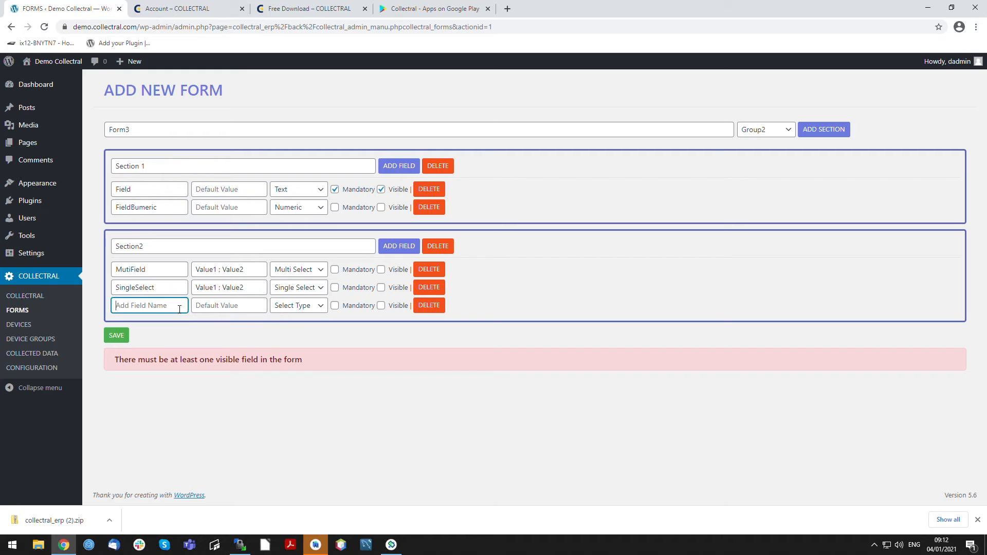
text(TakeImage)
click(275, 312)
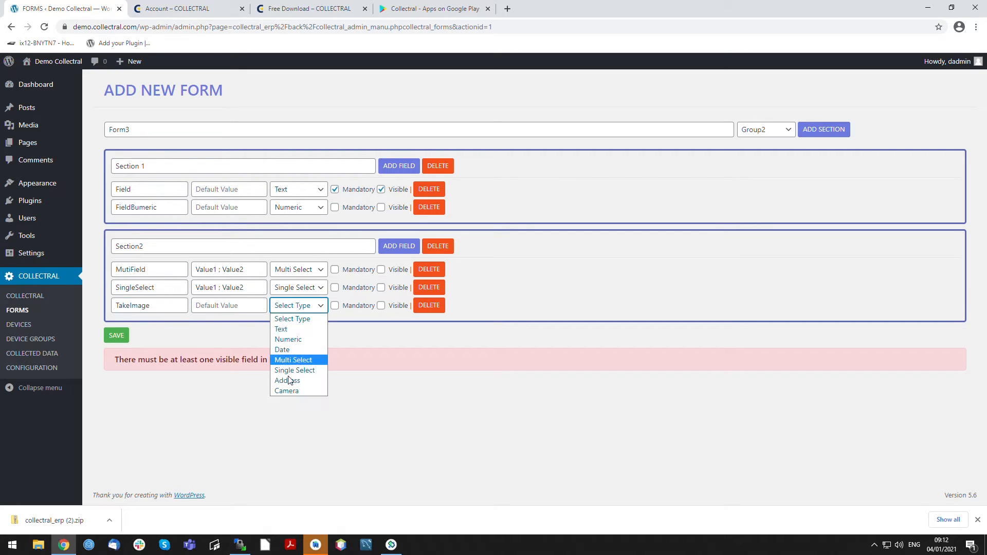
click(289, 395)
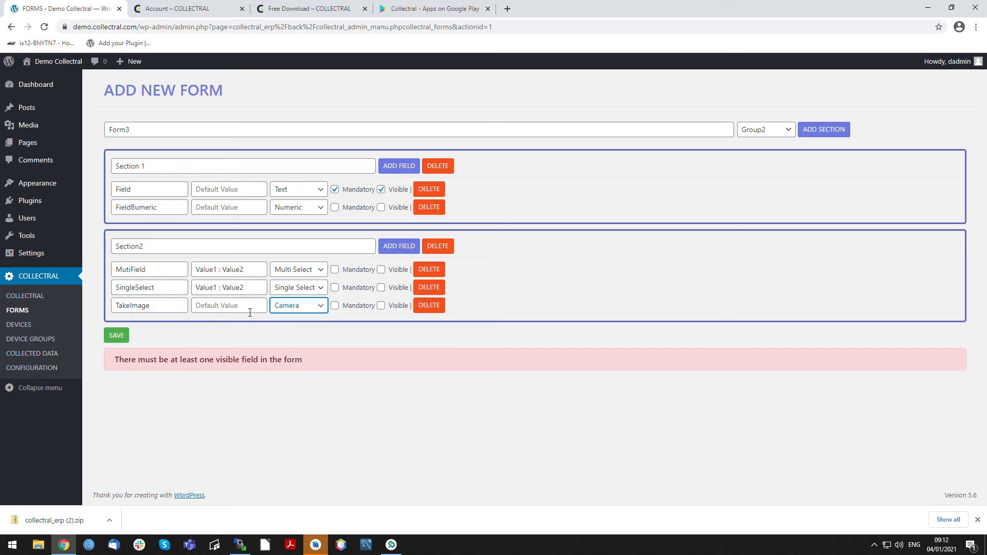
click(116, 335)
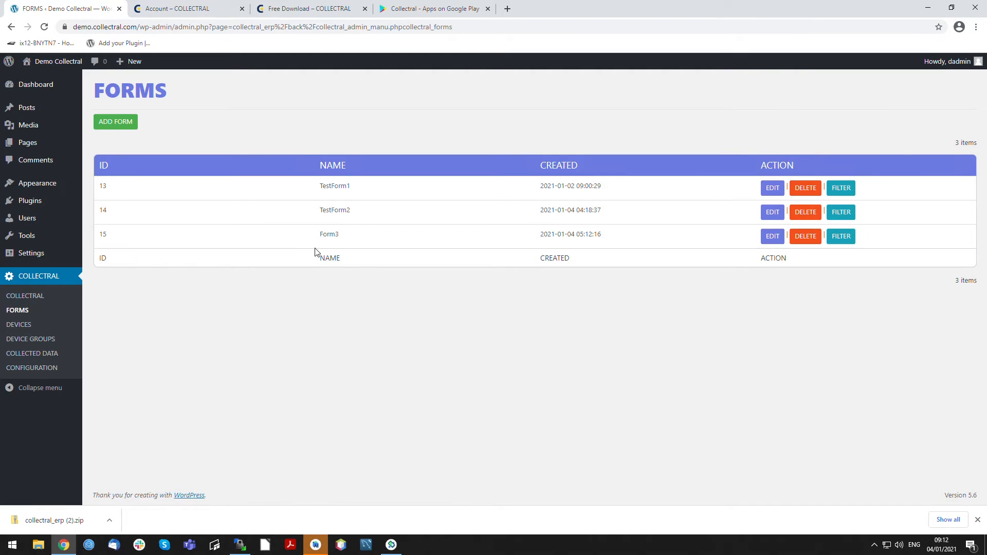
- Switch to the Collectral mobile app in the emulator and open Form3 from its list of forms
drag(309, 245, 359, 240)
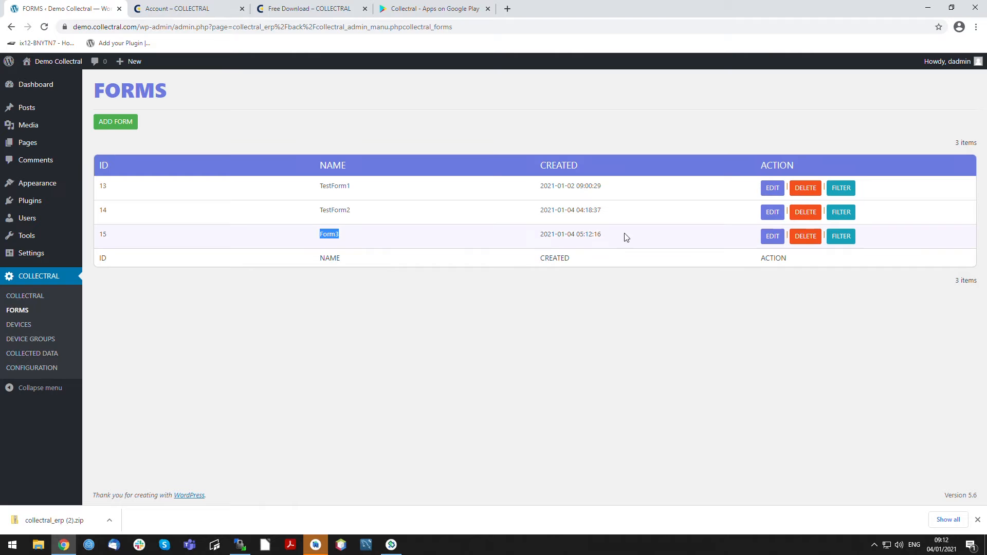
click(387, 541)
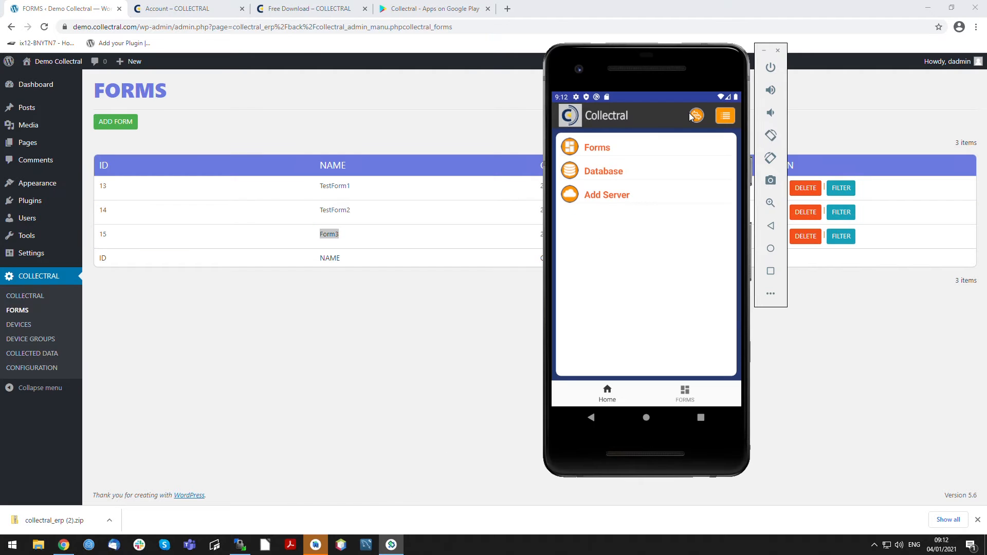
click(597, 150)
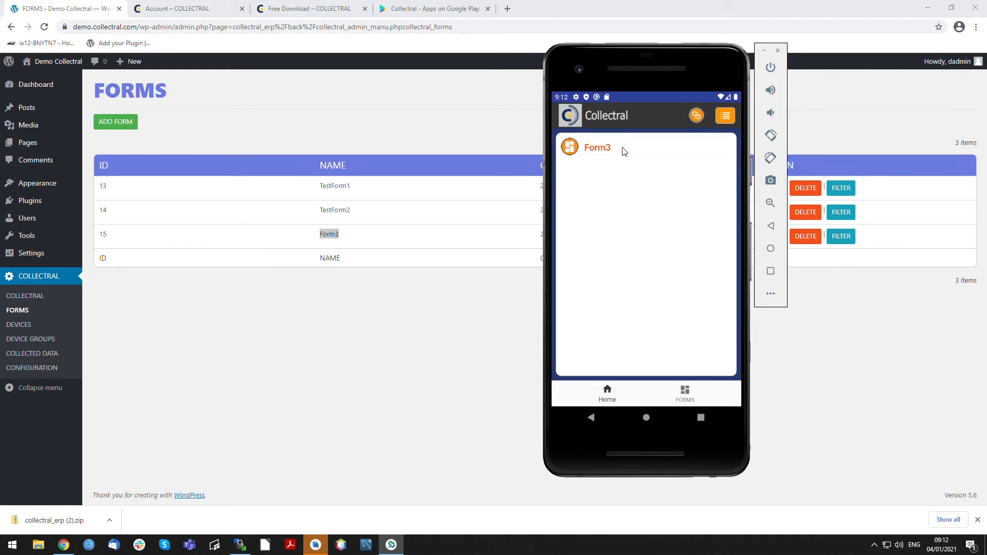
click(598, 155)
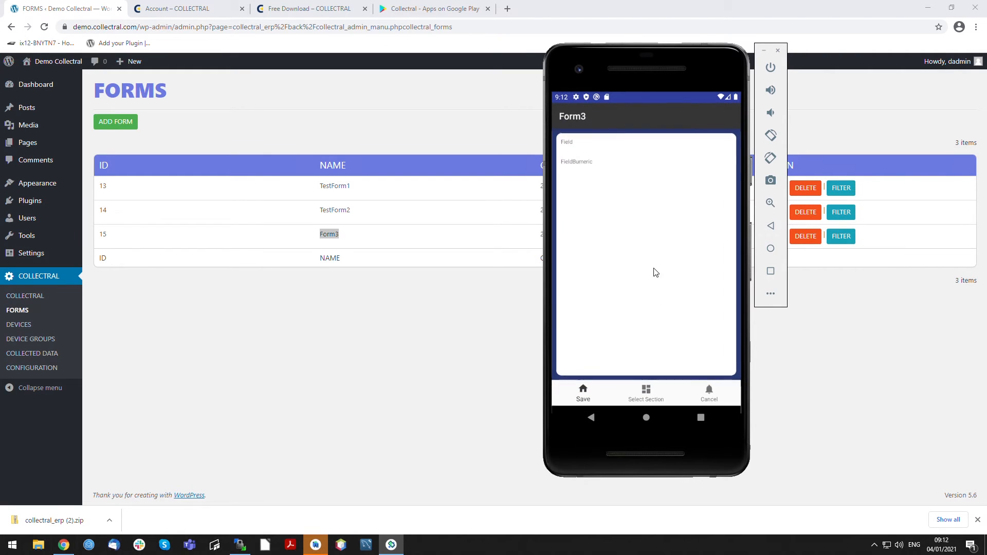
- Fill in Field with "Text Visible Field" and save the value
click(582, 146)
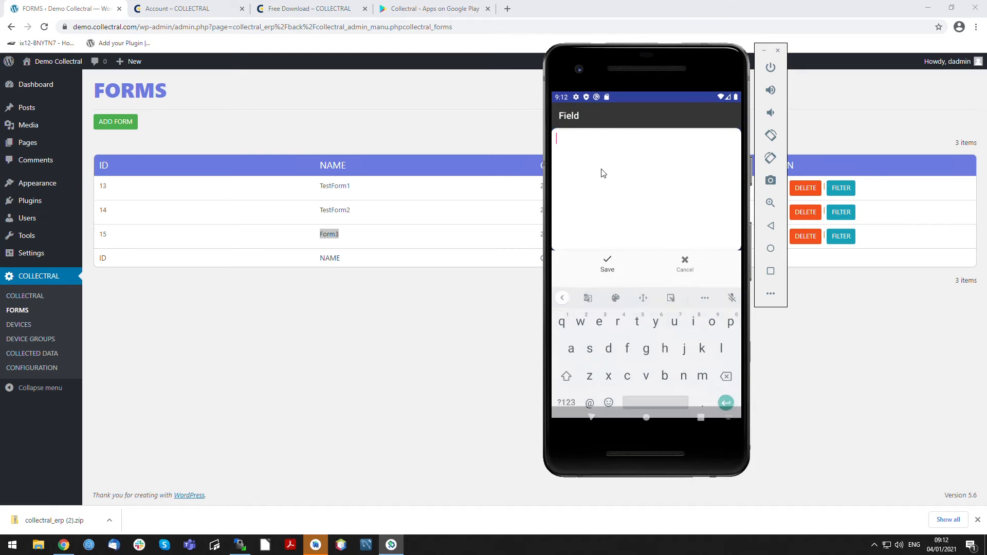
text(Text V)
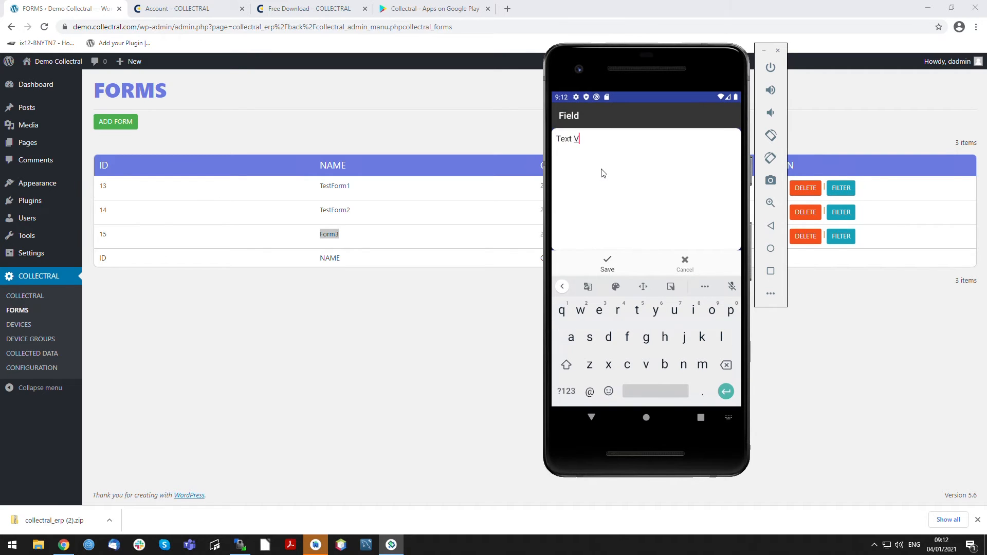
text(isible Field)
click(607, 263)
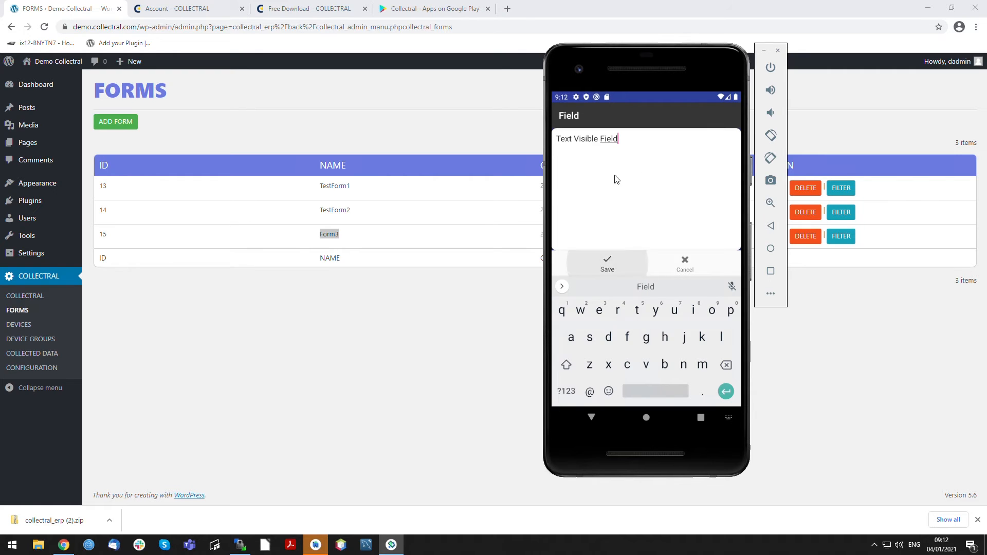
- Enter 25 in the FieldBumeric field and save the value
click(623, 220)
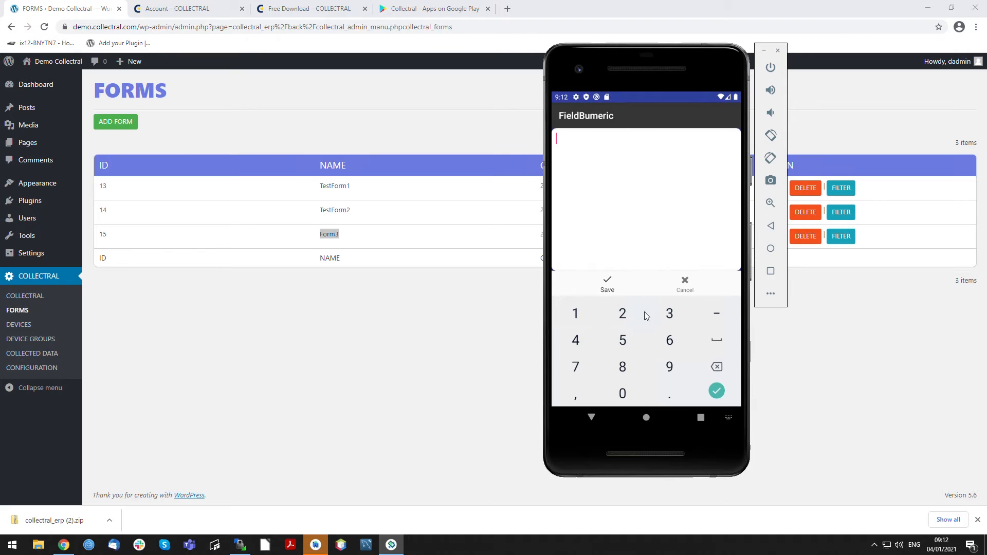
click(622, 314)
click(623, 340)
click(607, 284)
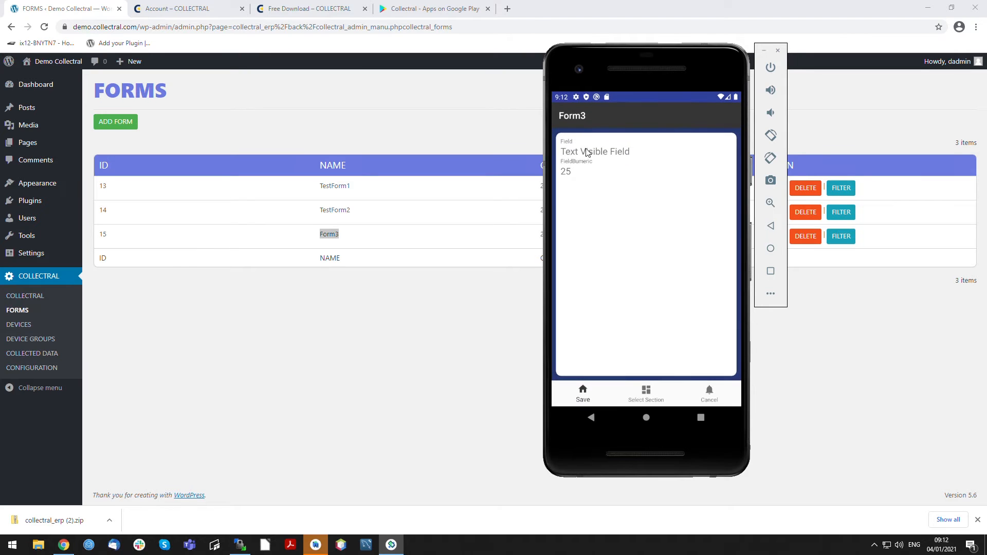
- Go to Section2 of the form, select both Value1 and Value2 for MutiField and save the selection
click(647, 392)
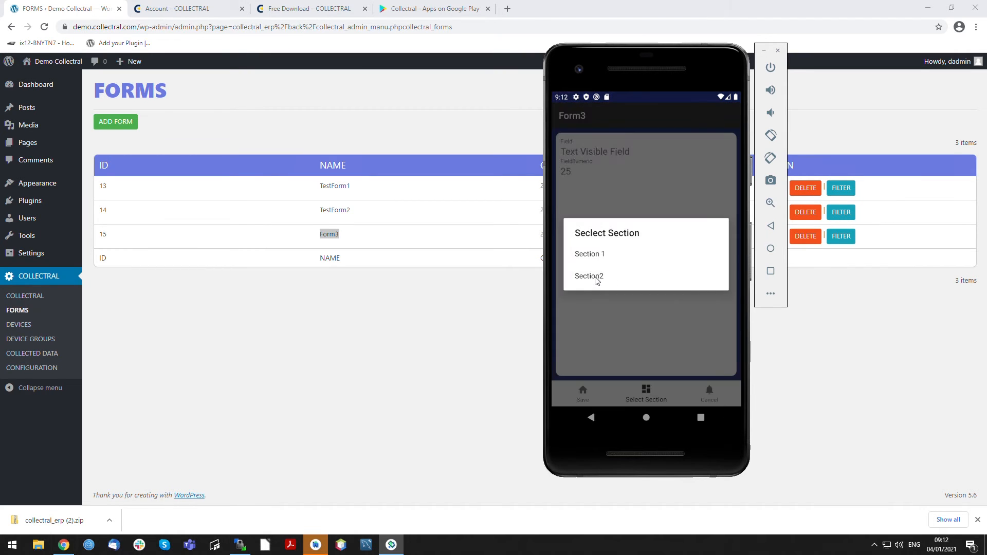
click(599, 280)
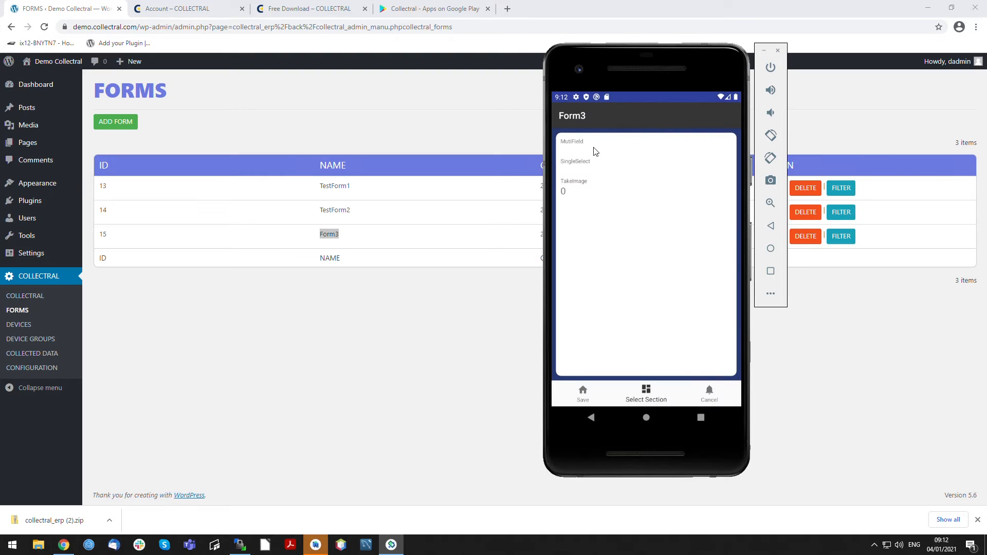
click(595, 148)
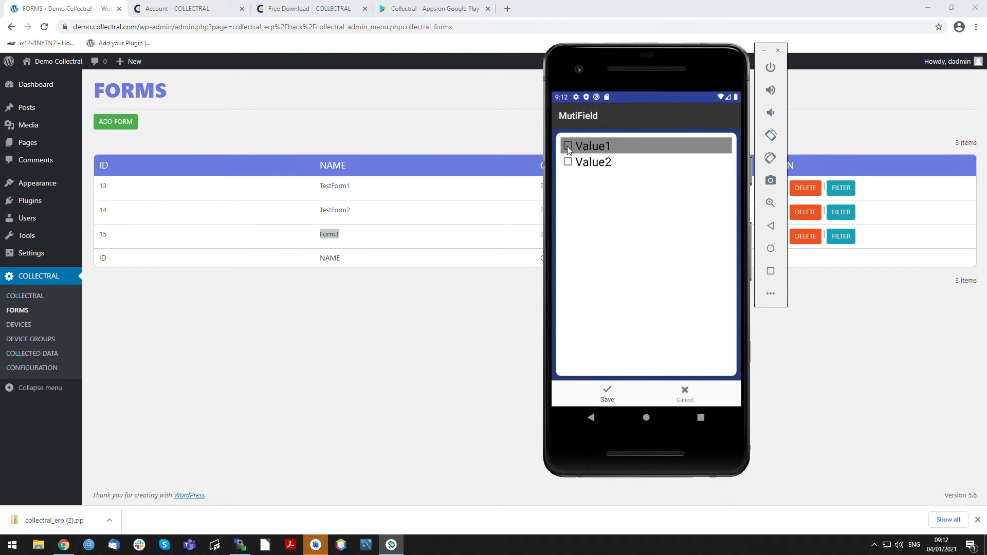
click(570, 164)
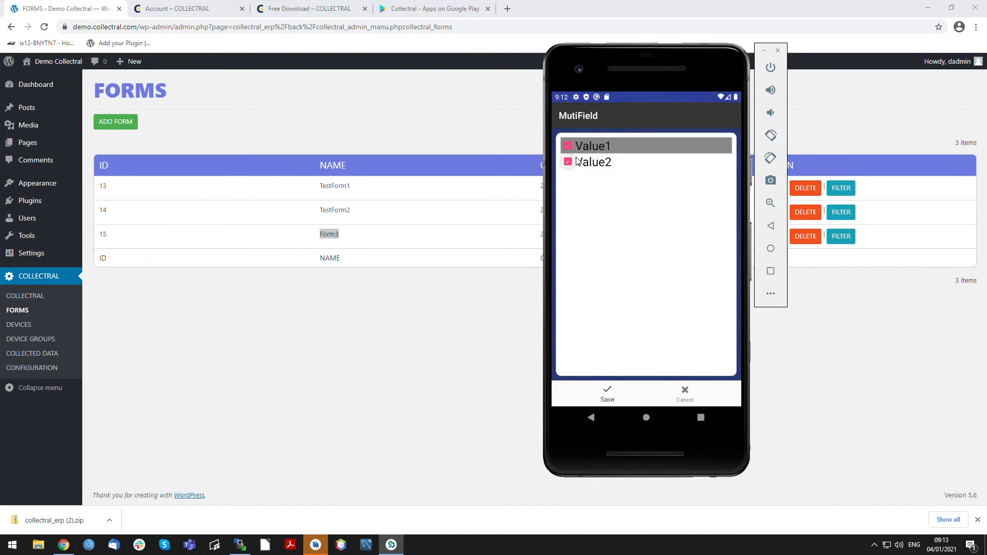
click(610, 387)
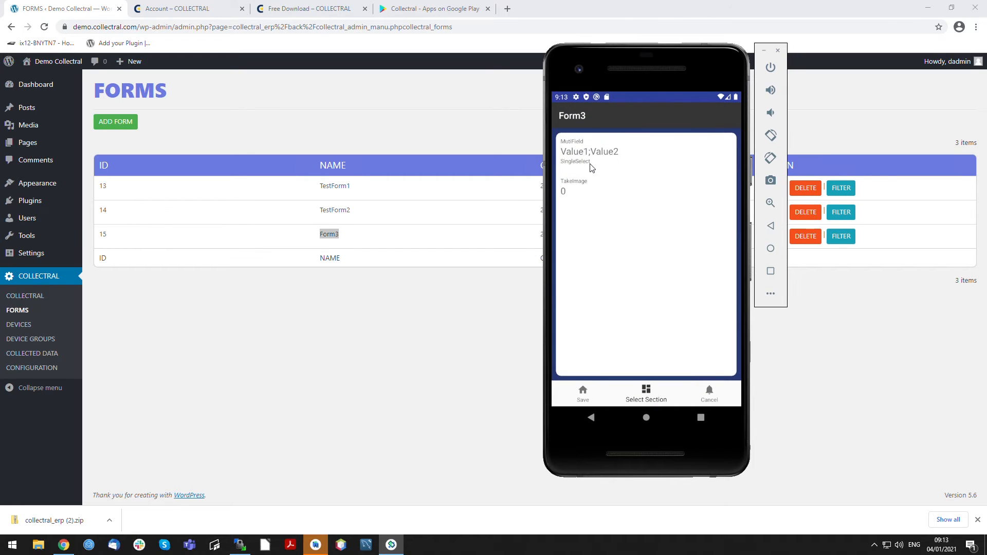
- Choose Value2 for the SingleSelect field
click(591, 170)
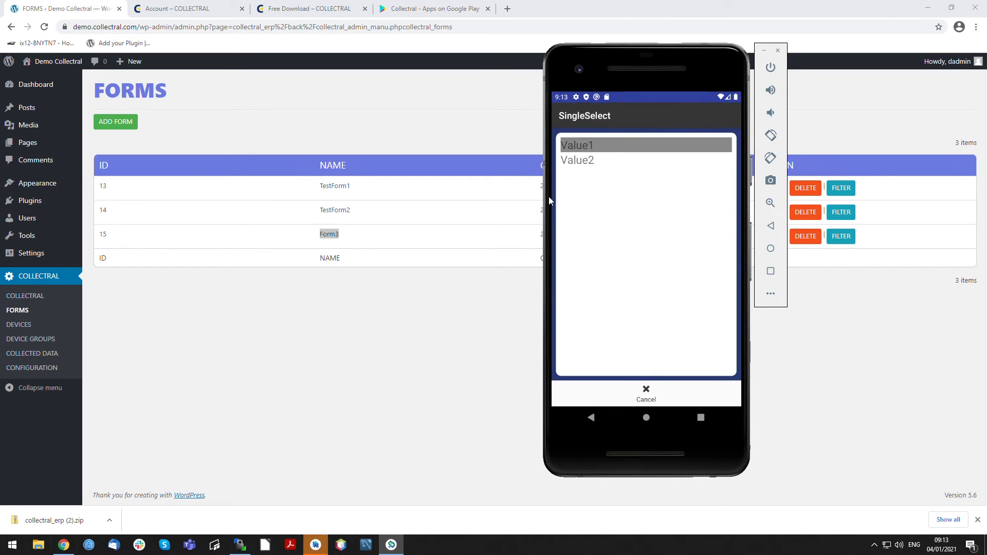
click(576, 149)
click(586, 172)
click(592, 162)
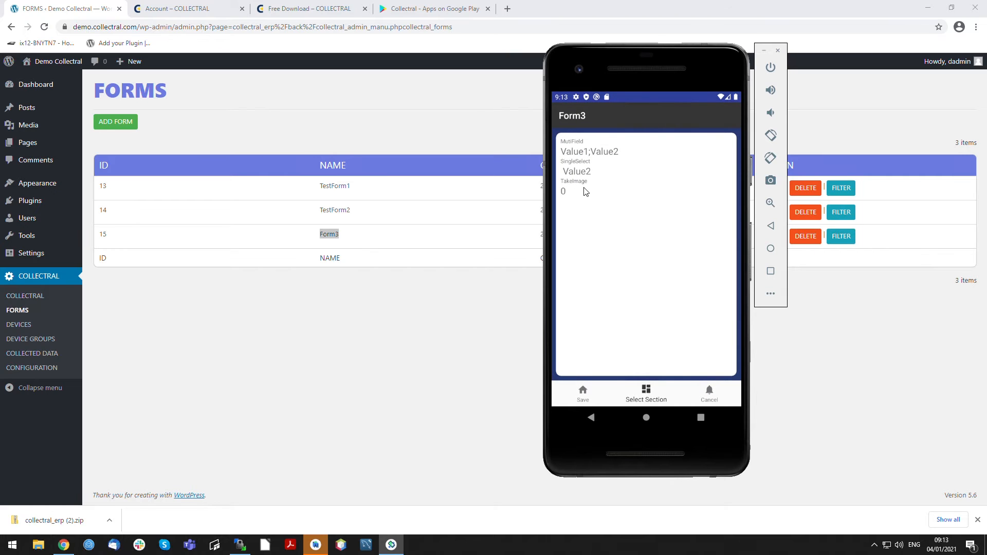
- Capture camera images for the TakeImage field and save the completed Form3 entry
click(585, 191)
click(649, 152)
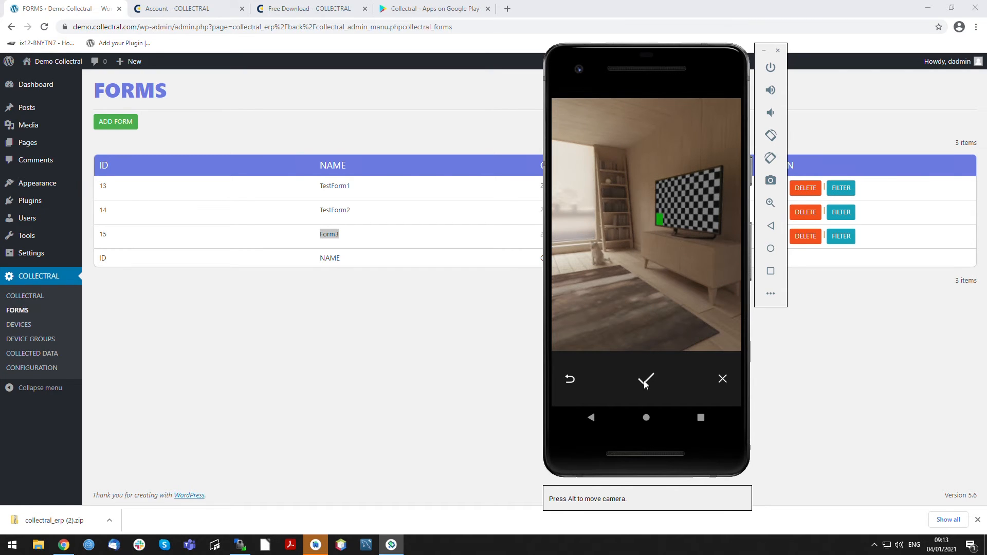
click(646, 379)
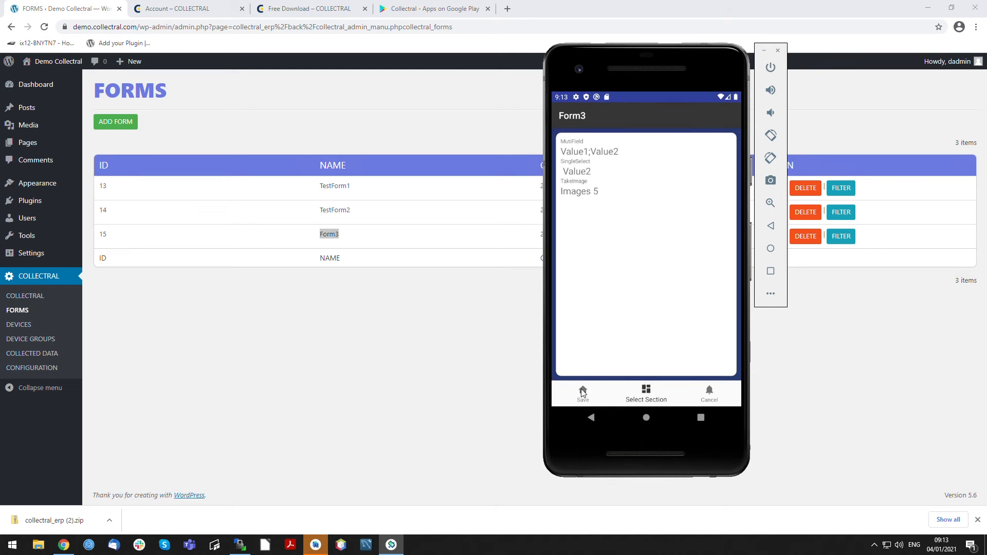
click(583, 392)
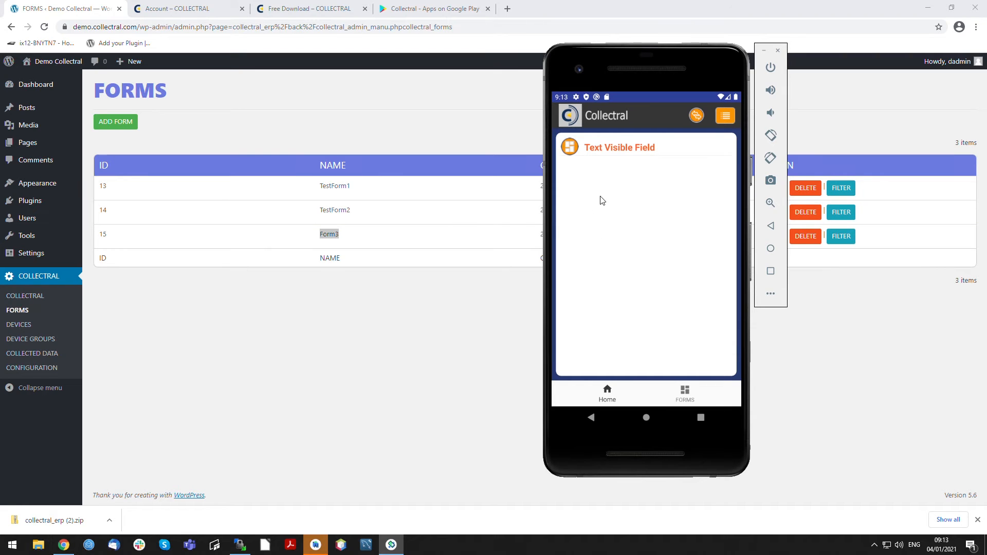
- Check the saved entry in the mobile app's database and sync the collected data with the server from the home screen
click(581, 156)
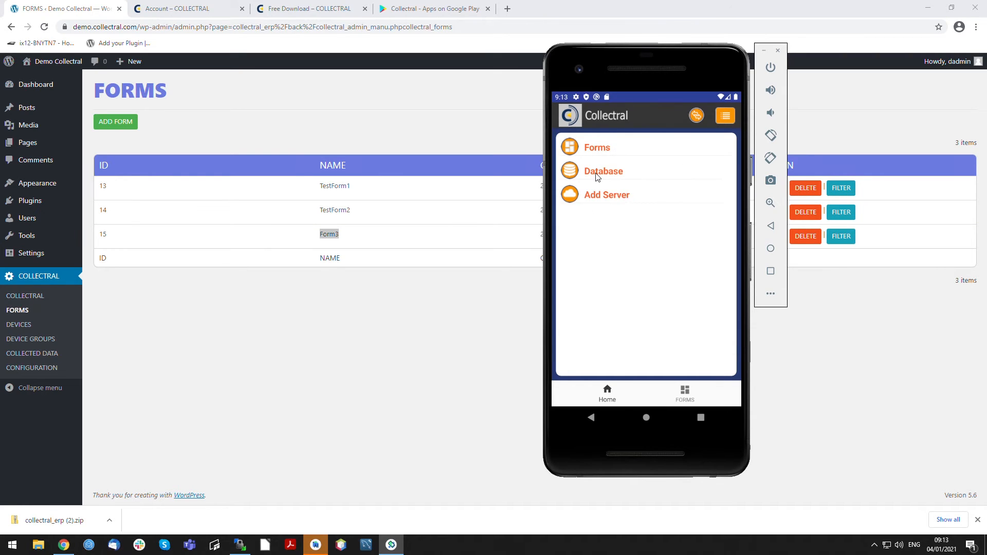
click(597, 173)
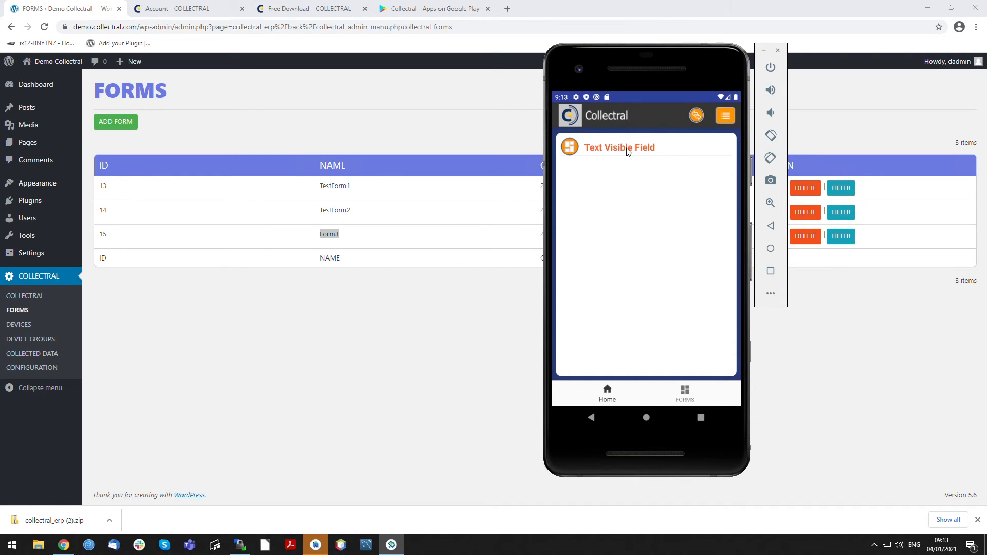
click(602, 393)
click(599, 153)
click(608, 393)
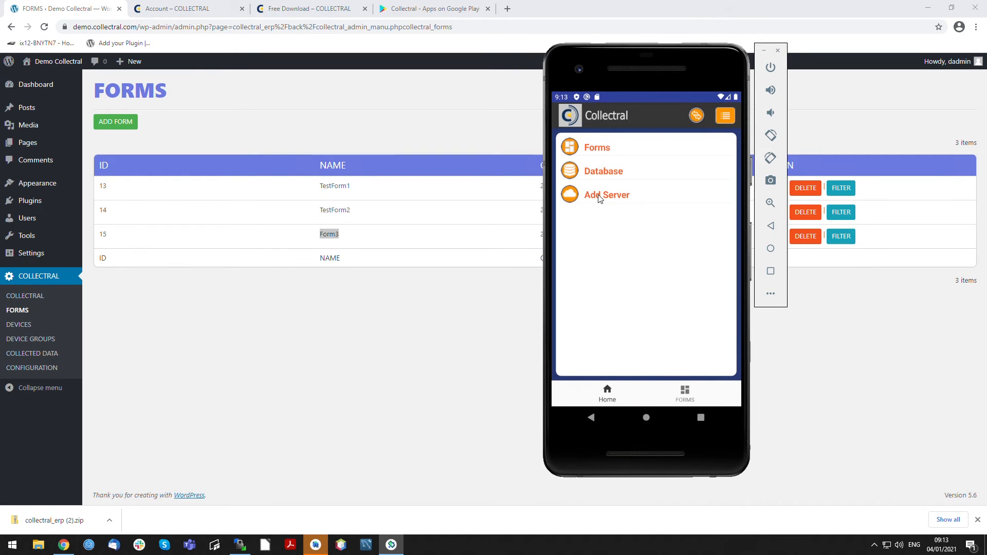
click(696, 115)
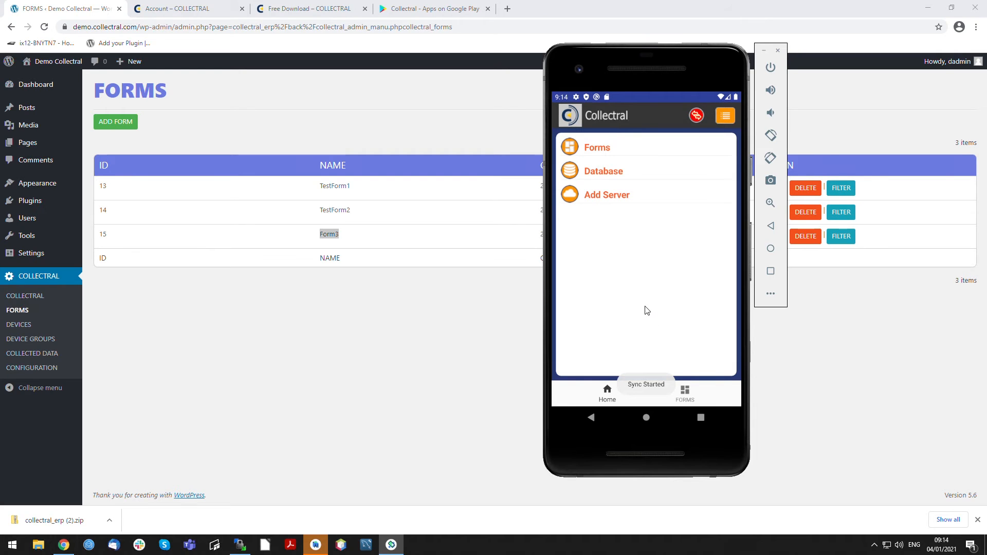
- Switch to the WordPress admin in the browser and open the collected Form3 entry from device User 2 Demo
click(392, 335)
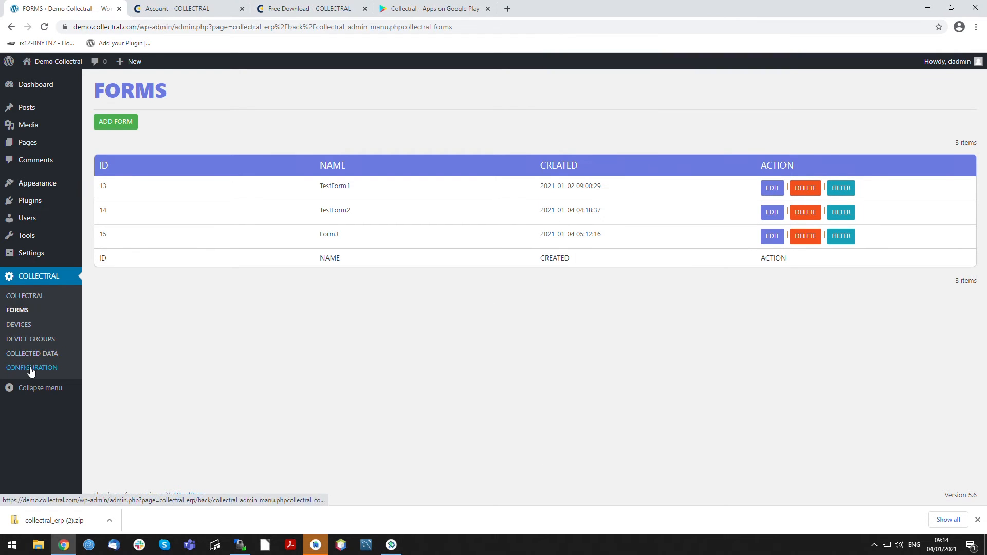
click(30, 353)
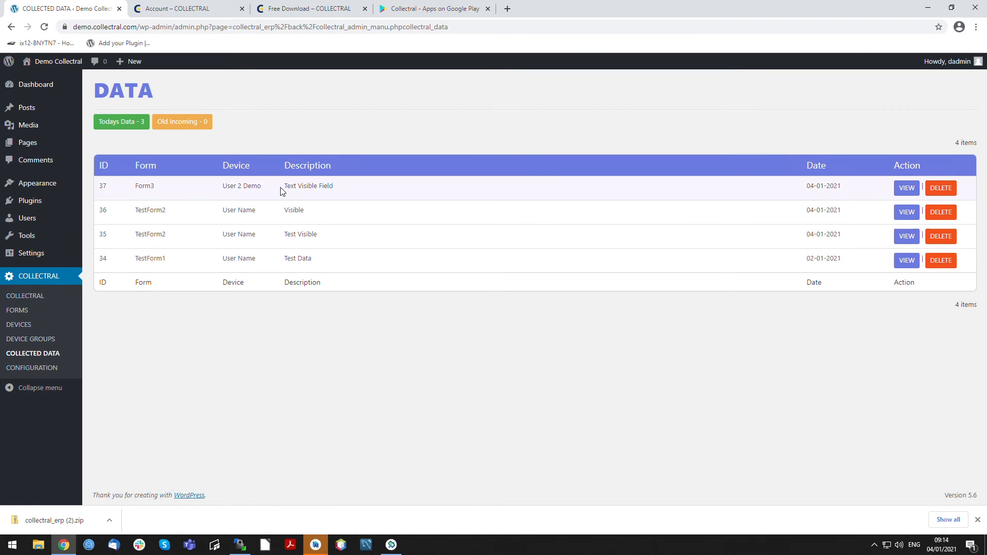
drag(282, 192, 346, 186)
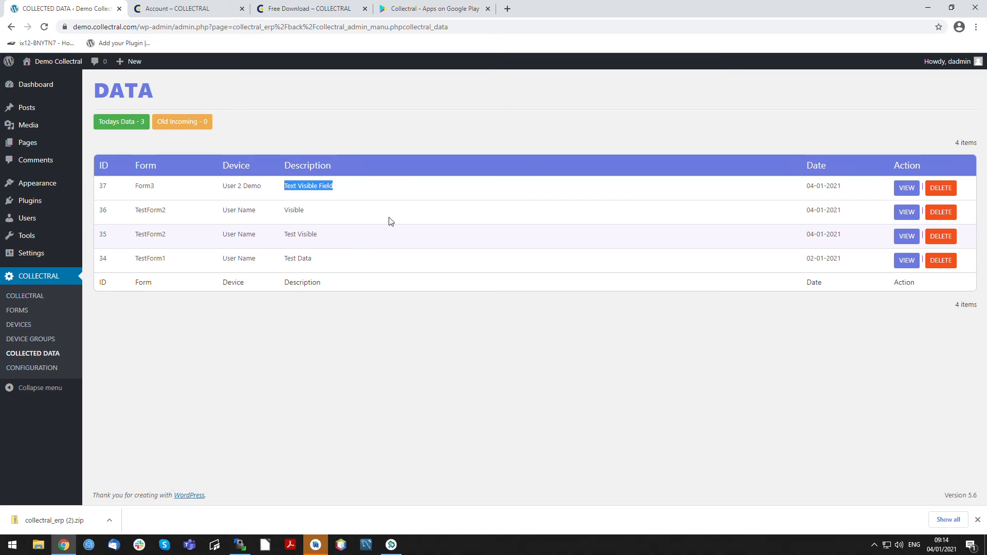
click(920, 192)
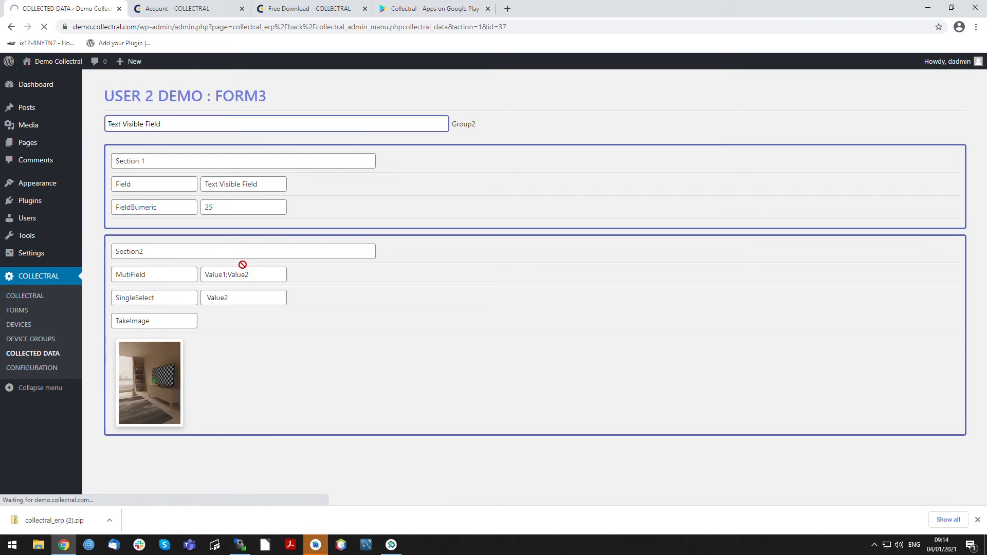
- Examine the entry's TakeImage photo enlarged and review its MutiField, SingleSelect, FieldBumeric and Field values
click(158, 376)
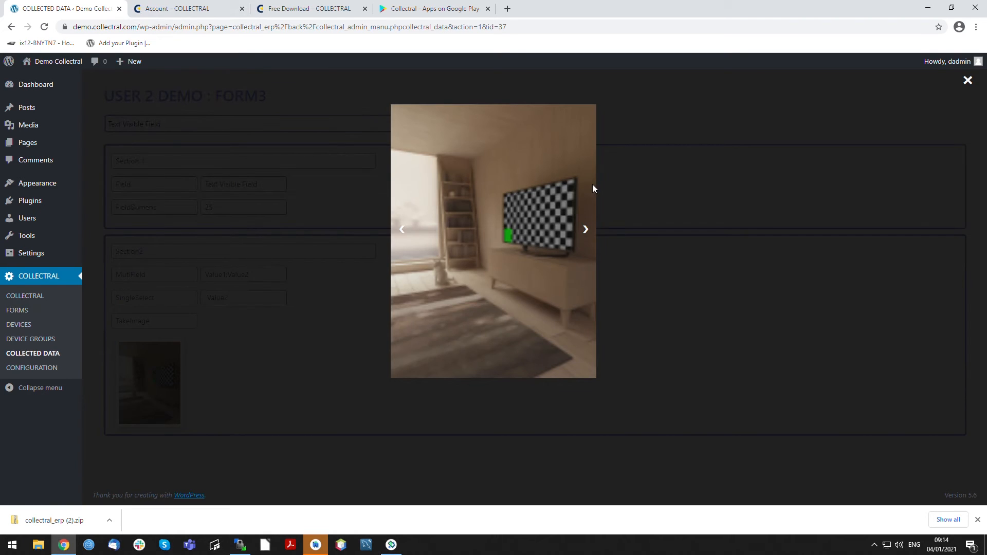
click(959, 104)
double_click(142, 276)
drag(268, 279, 194, 278)
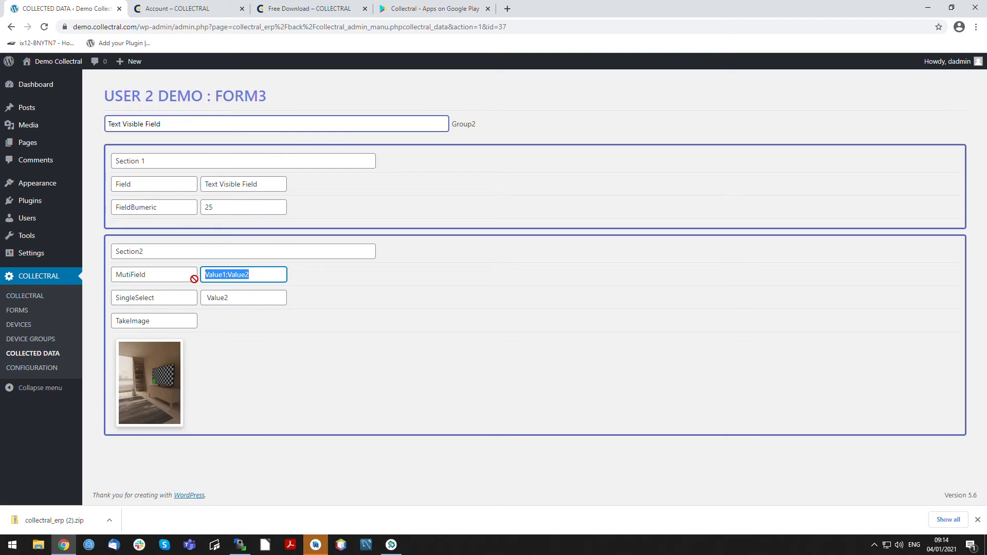
click(251, 308)
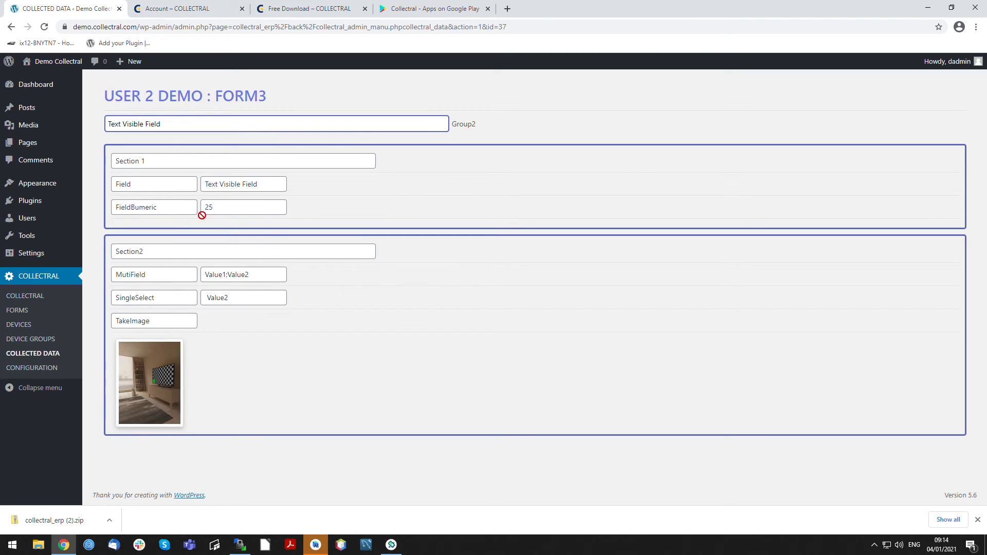
drag(202, 215, 193, 216)
click(235, 191)
- Return to the collected data list and open the filter page for Form3 from the forms list
click(34, 355)
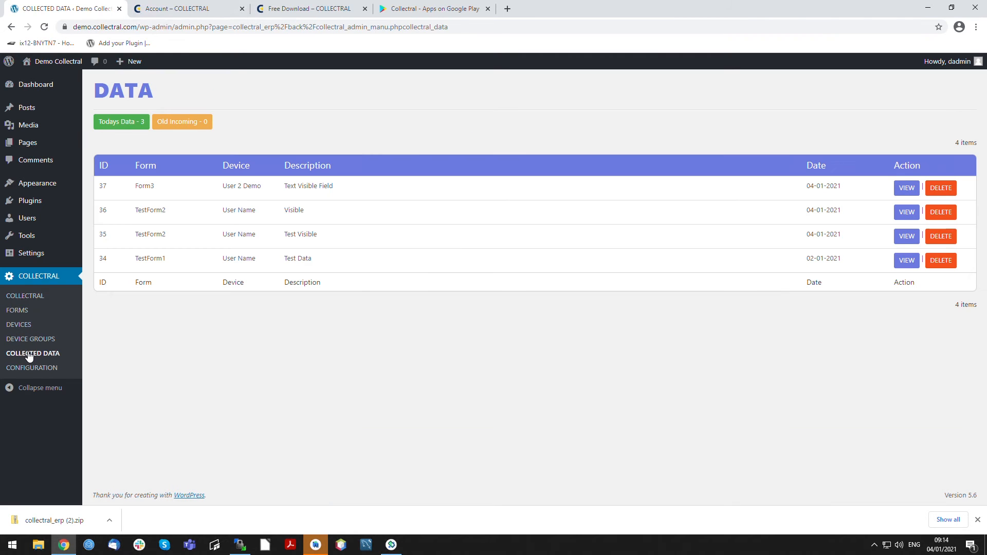
click(17, 310)
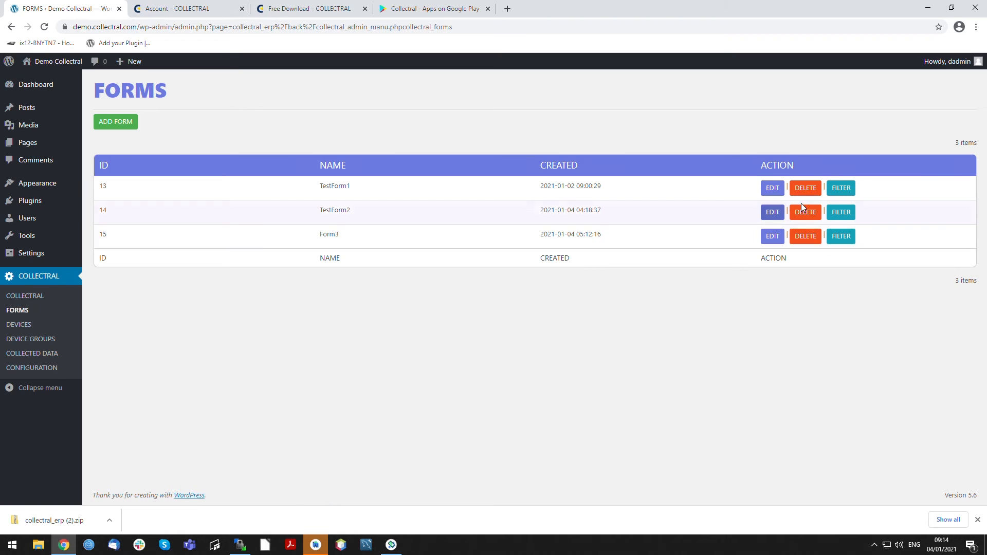
click(844, 236)
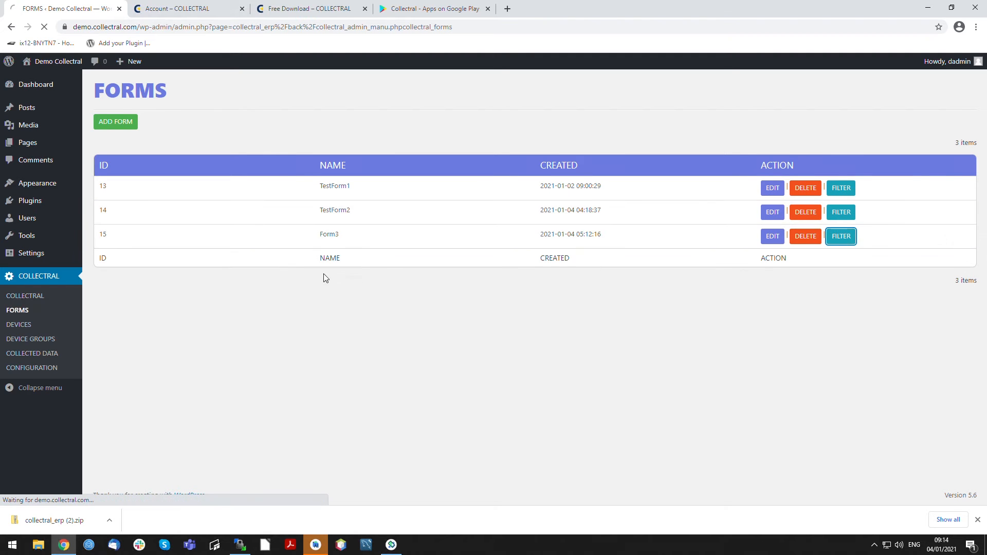
- Add a filter on Section 1, field Field, with the text visi and apply it to the Form3 data
click(188, 144)
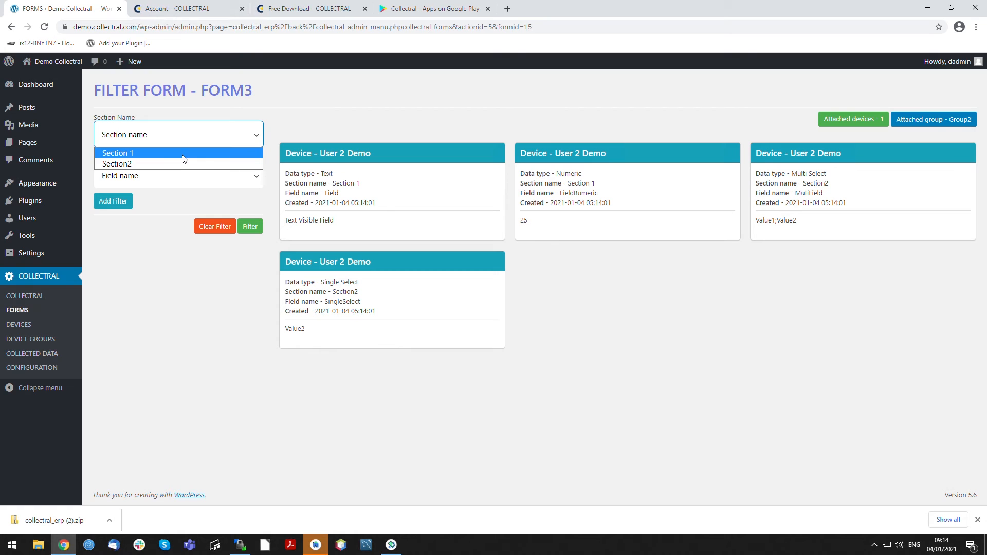
click(184, 153)
click(177, 176)
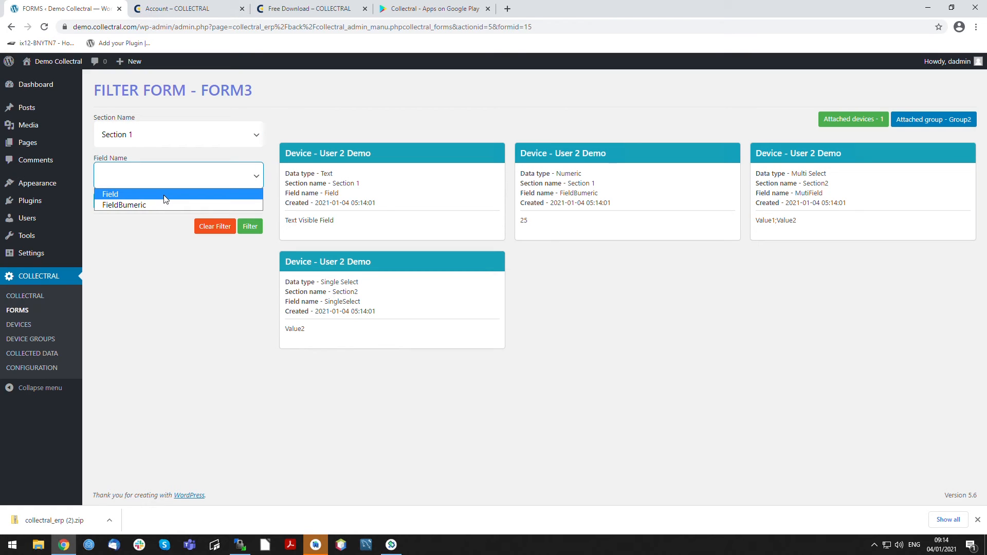
click(165, 197)
click(187, 229)
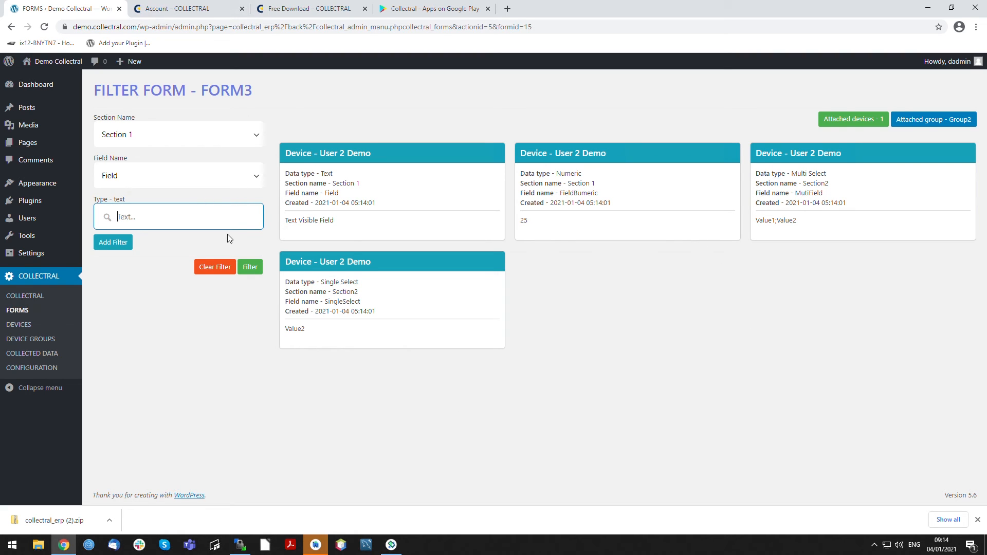
text(visi)
click(128, 251)
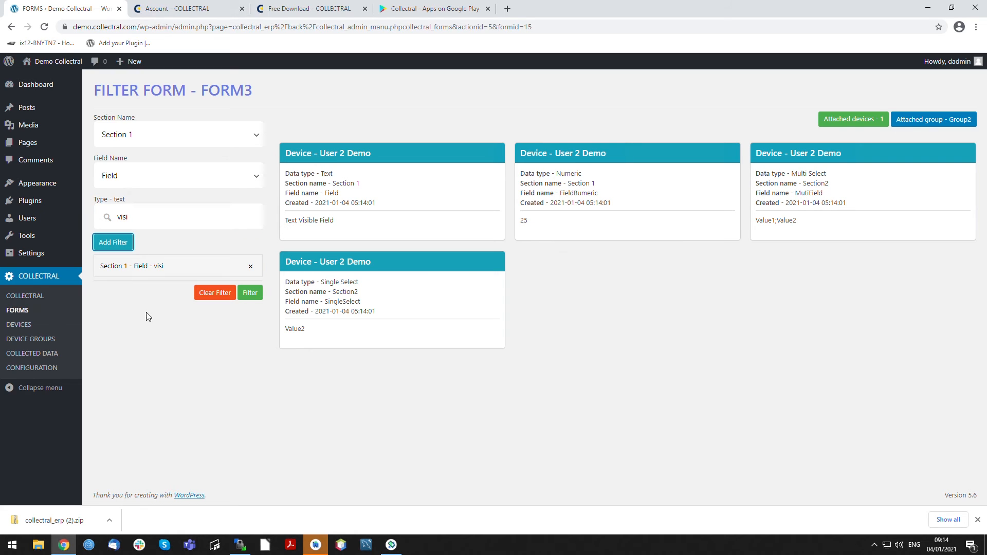
click(249, 294)
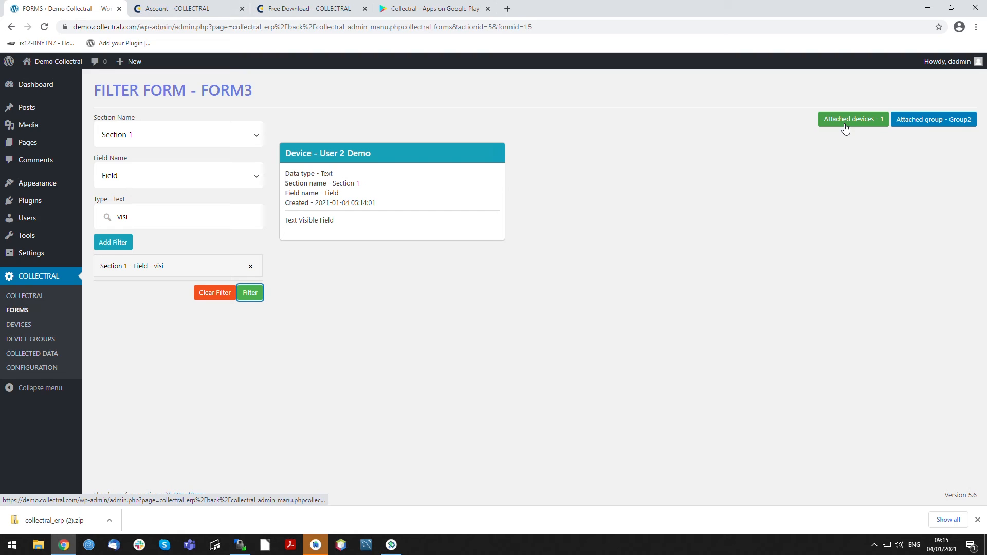
- View the group attached to Form3 and examine the statuses and last contact dates in the devices list
click(937, 123)
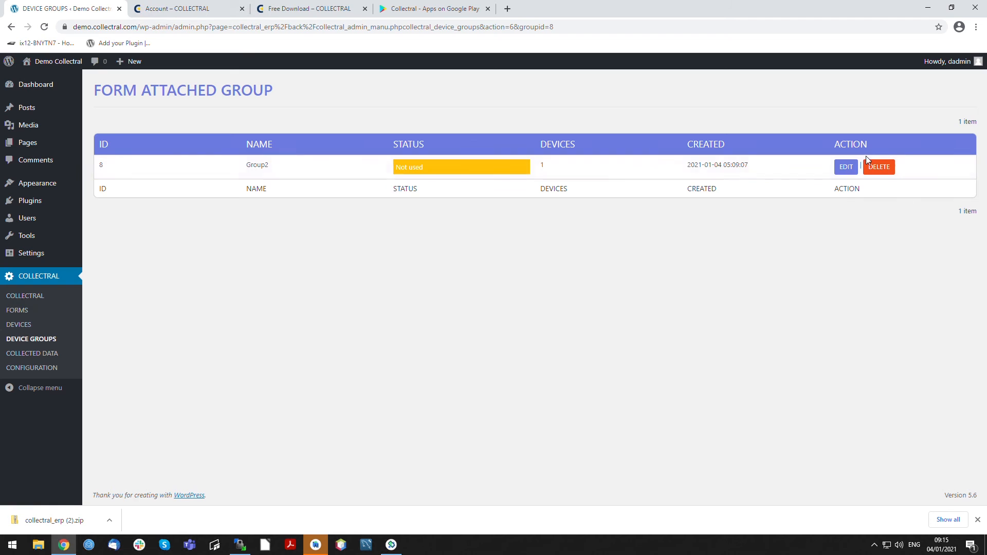
click(19, 325)
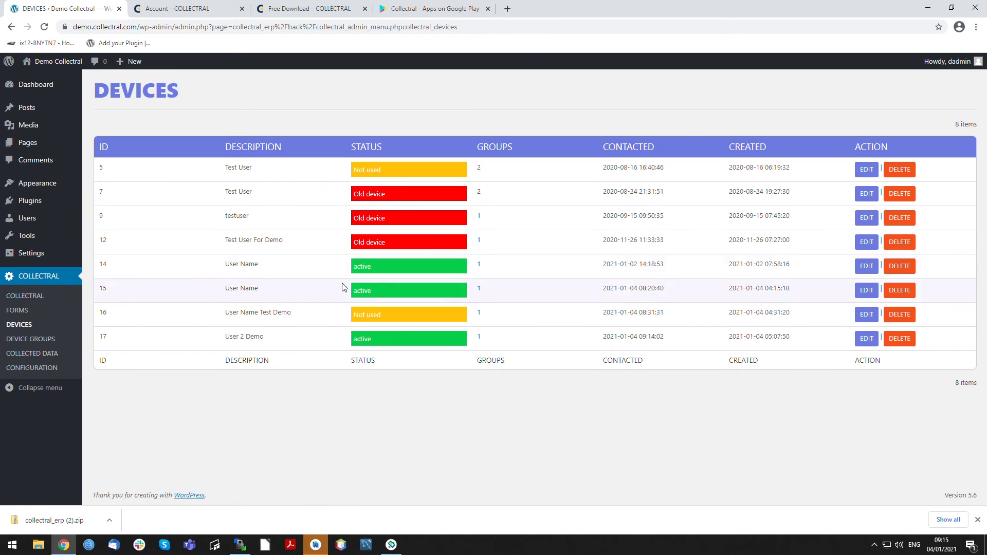
drag(352, 194, 431, 200)
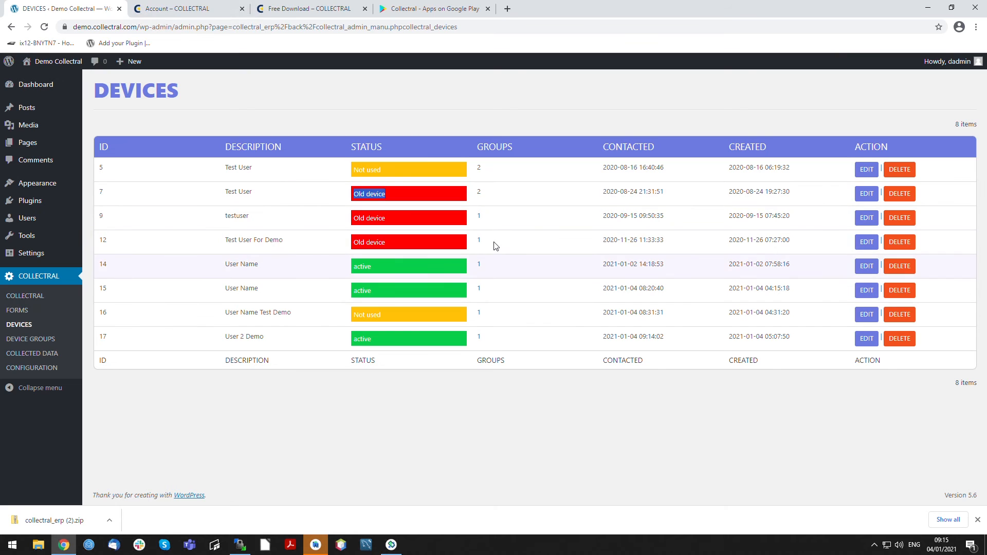
drag(599, 192, 666, 193)
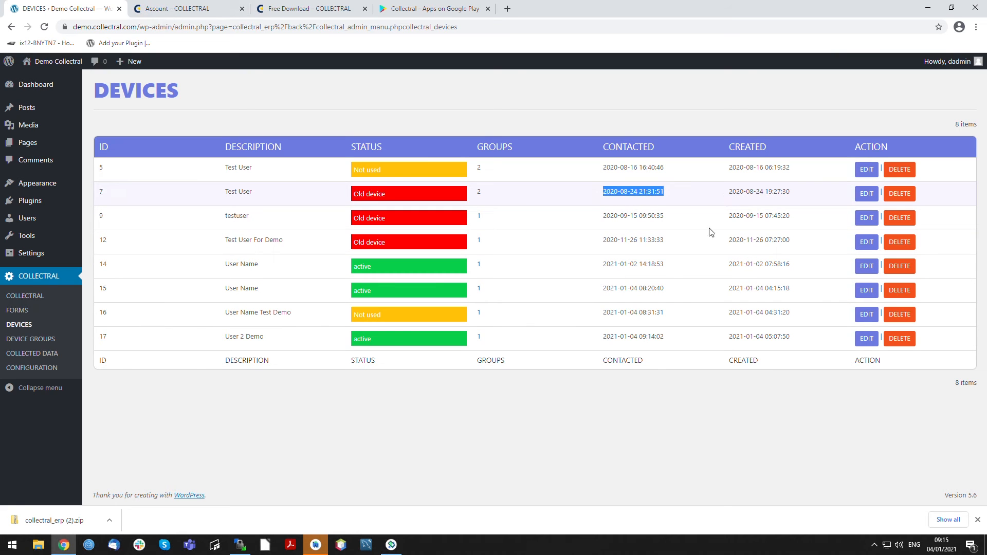
- Set OLD_DEVICE_INTERVAL to 100 in the plugin configuration, save it and check the device statuses
click(36, 367)
double_click(283, 249)
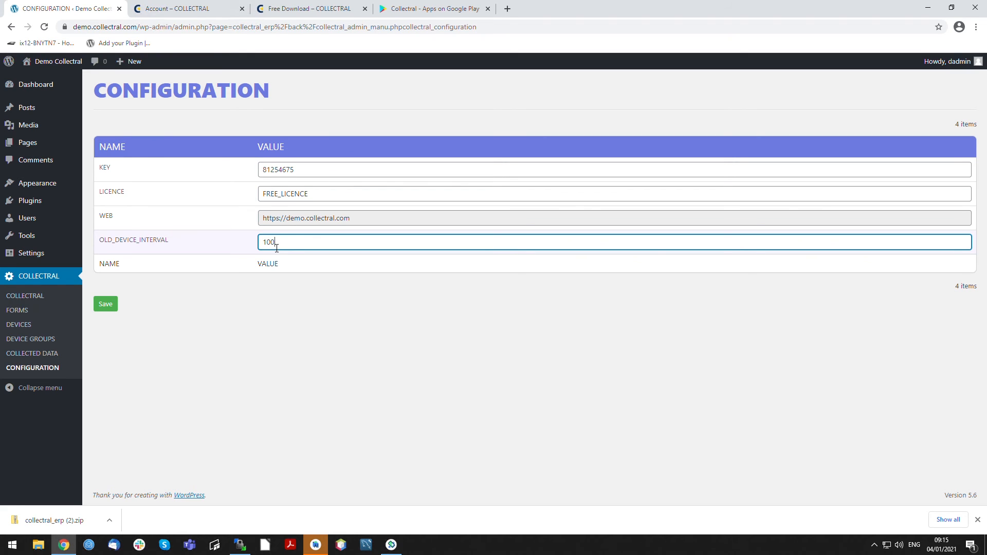
click(106, 304)
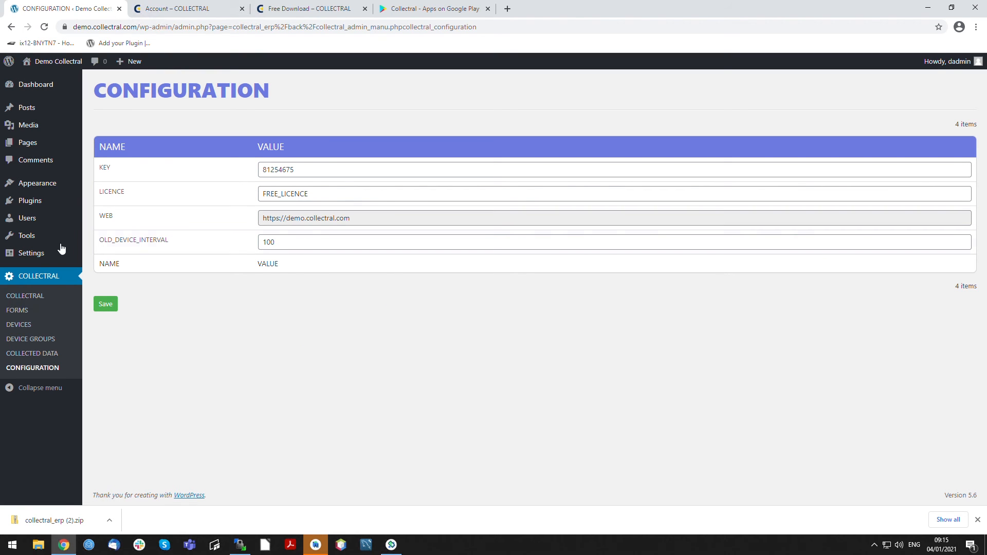
click(21, 325)
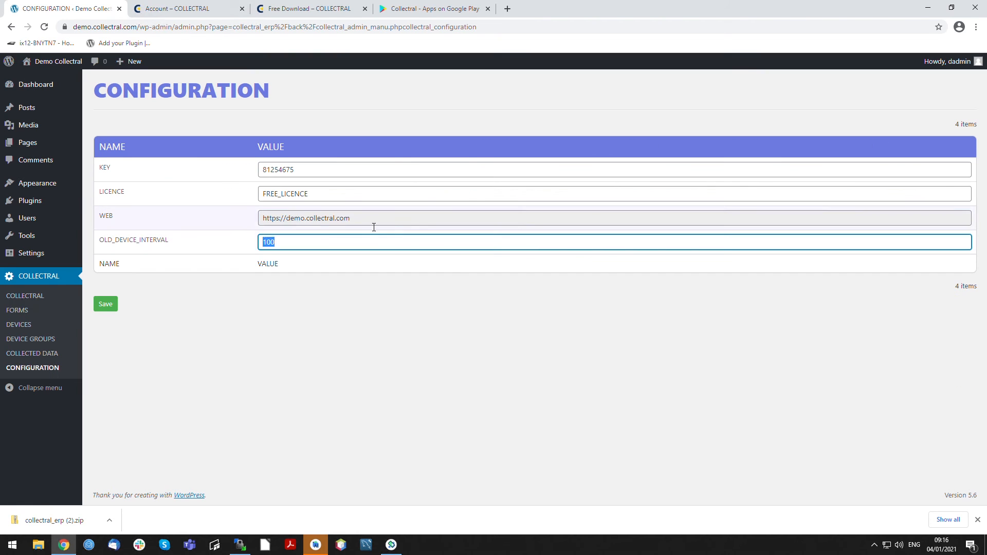
- Compare the key and web address in the plugin configuration with those on the Collectral account page
key(shift+Tab)
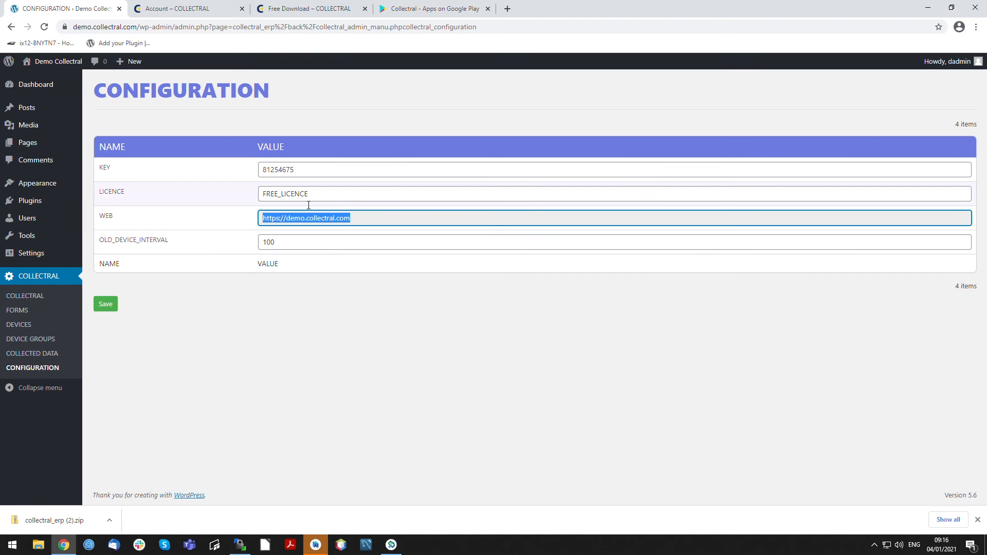
key(shift+Tab)
click(307, 224)
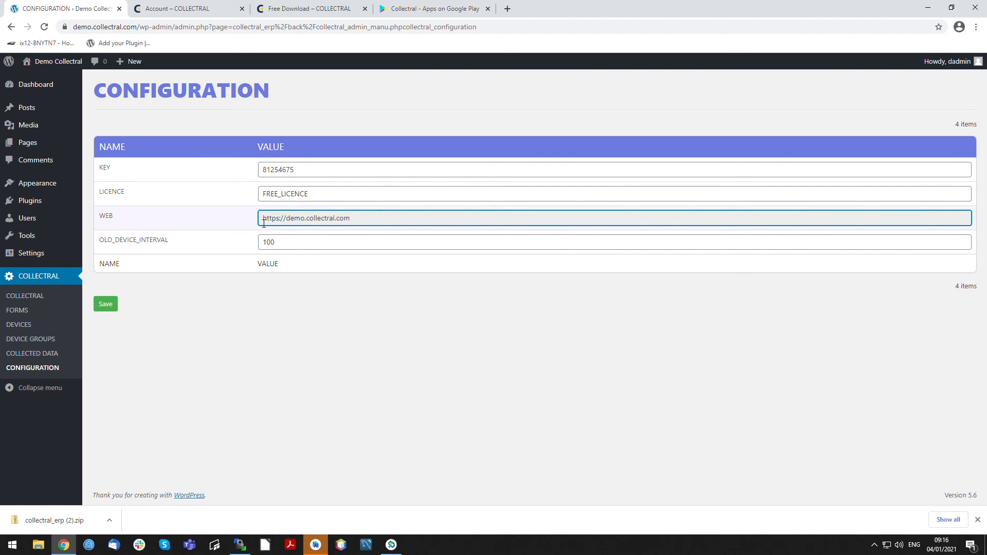
drag(264, 222, 389, 221)
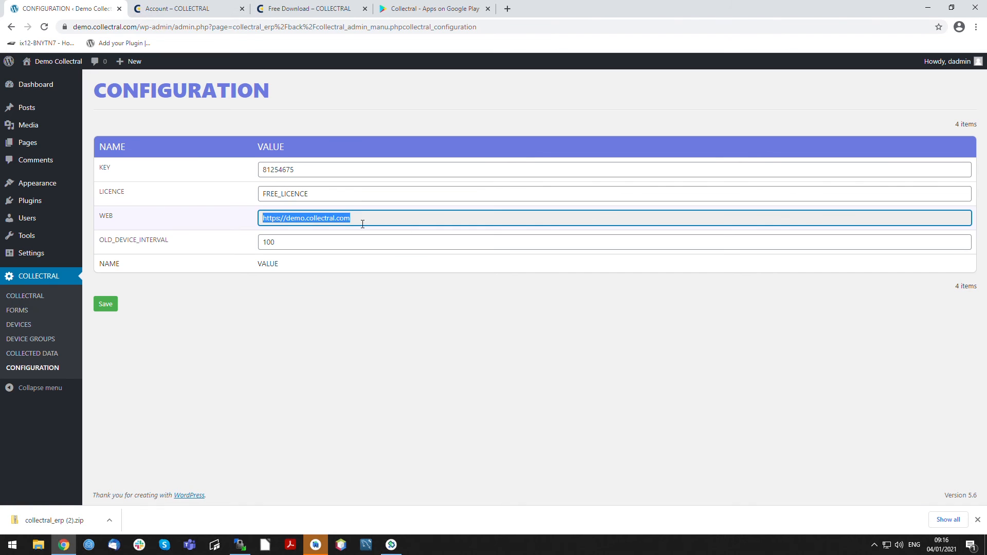
double_click(322, 171)
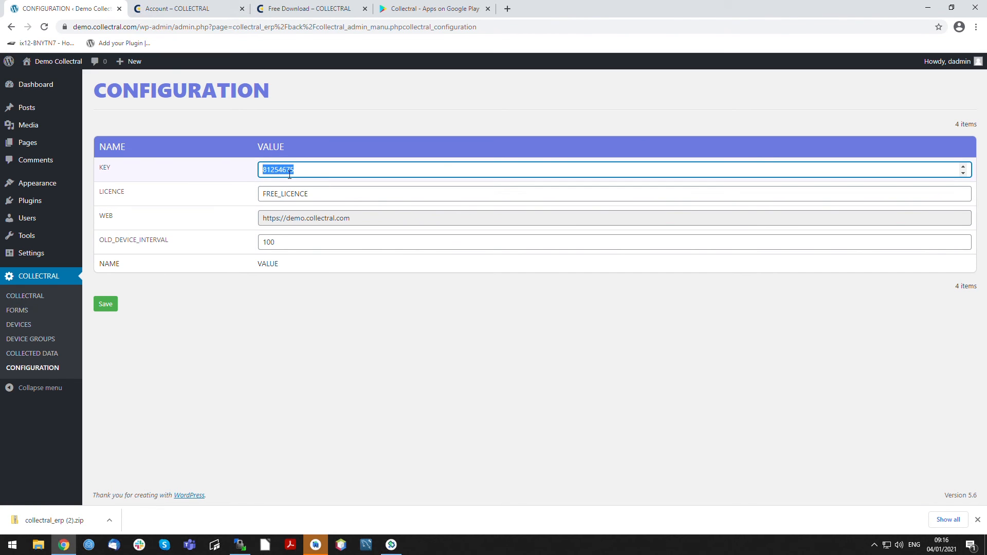
click(180, 9)
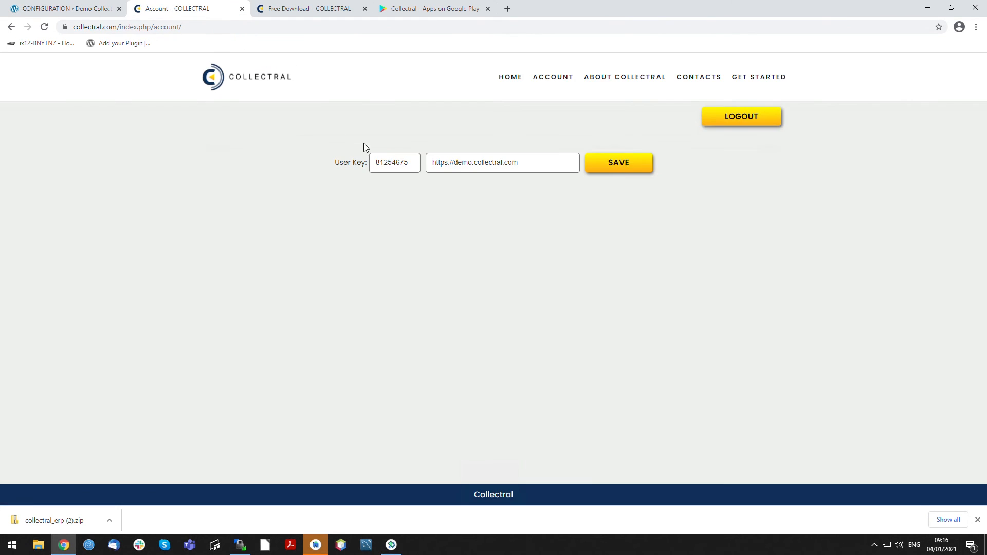
mouse_move(414, 163)
mouse_down()
mouse_move(196, 242)
mouse_move(417, 169)
mouse_move(396, 168)
mouse_up()
click(47, 8)
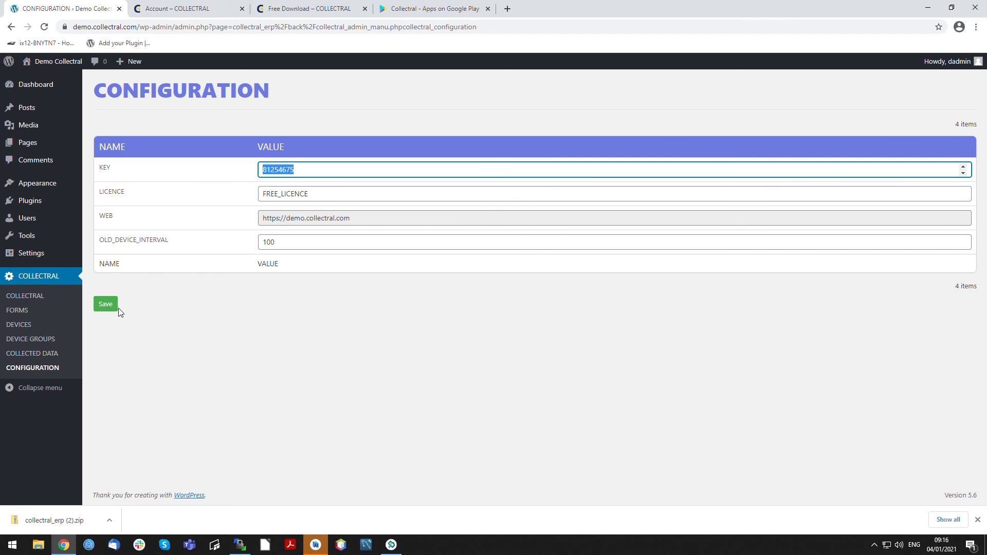
- View the Collectral overview and its Google Play listing, and open the collectral_erp folder inside the downloaded zip
click(26, 299)
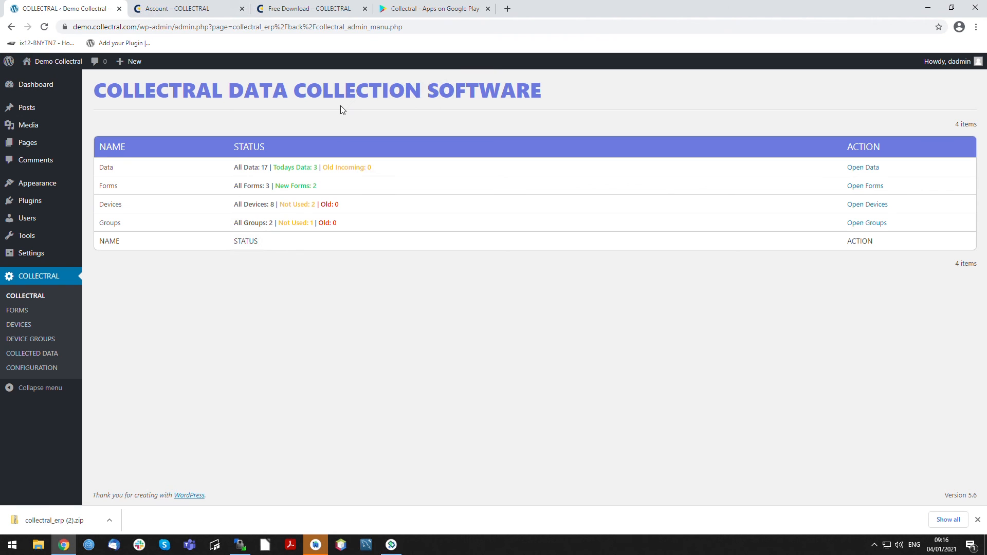
click(405, 10)
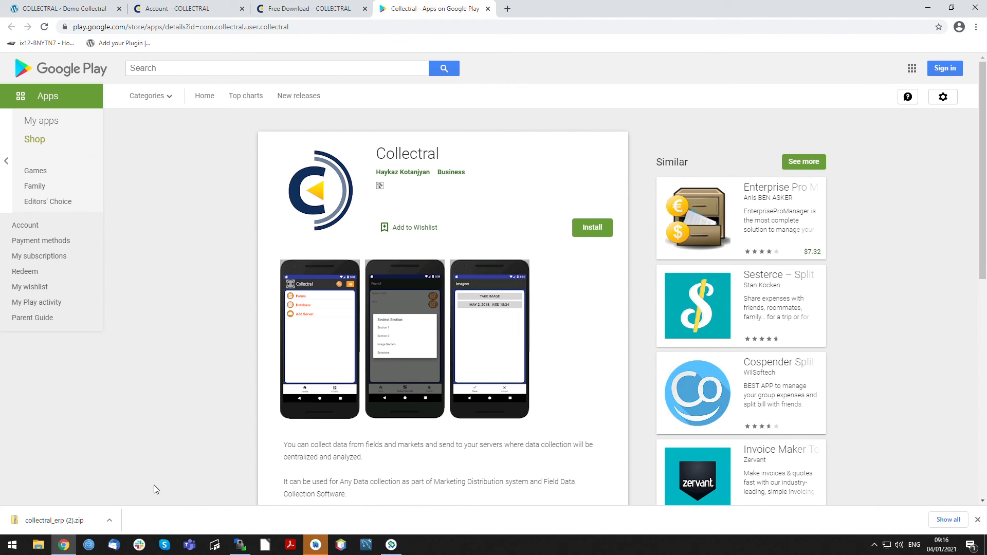
click(57, 521)
double_click(155, 177)
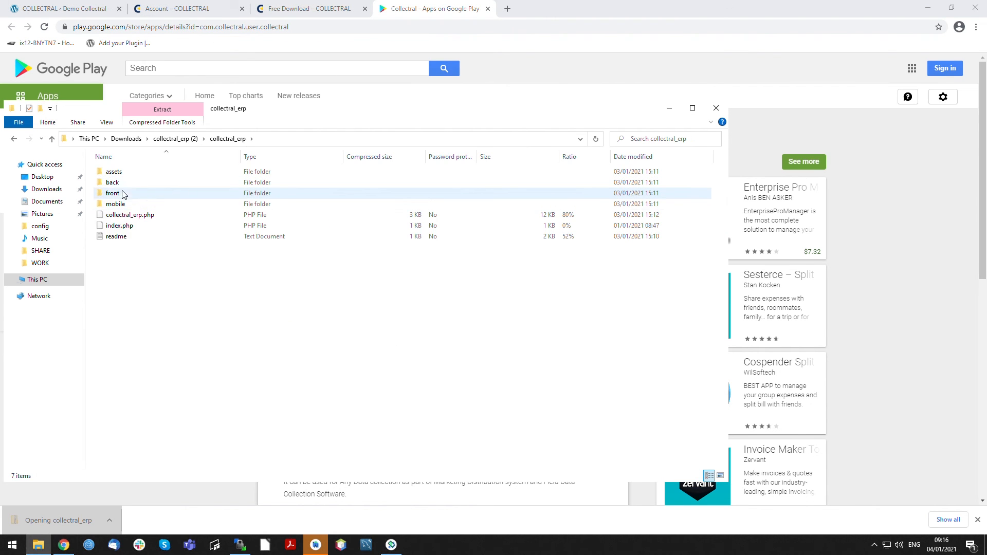
- Minimize the zip folder window and return to the WordPress admin to view the Collectral forms list and devices list
click(668, 108)
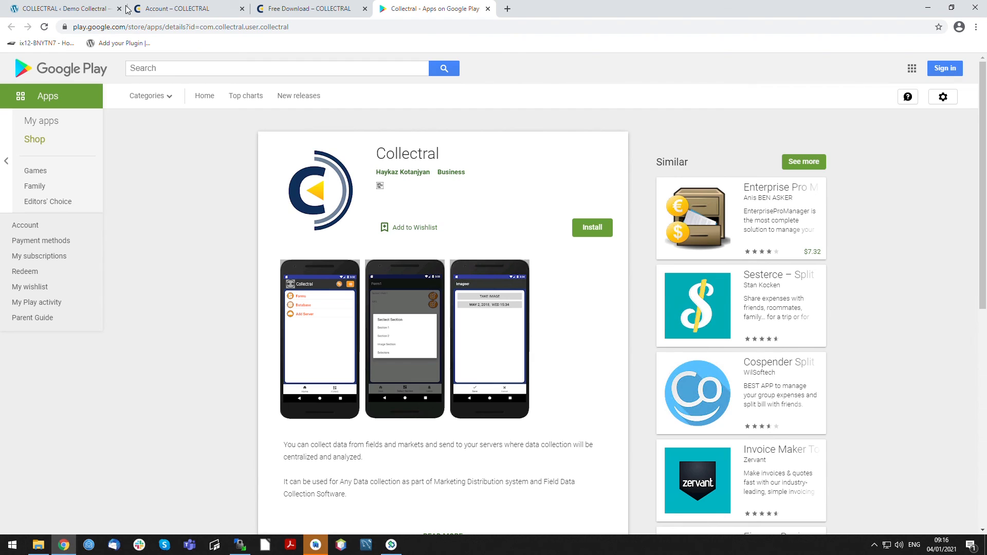
click(62, 9)
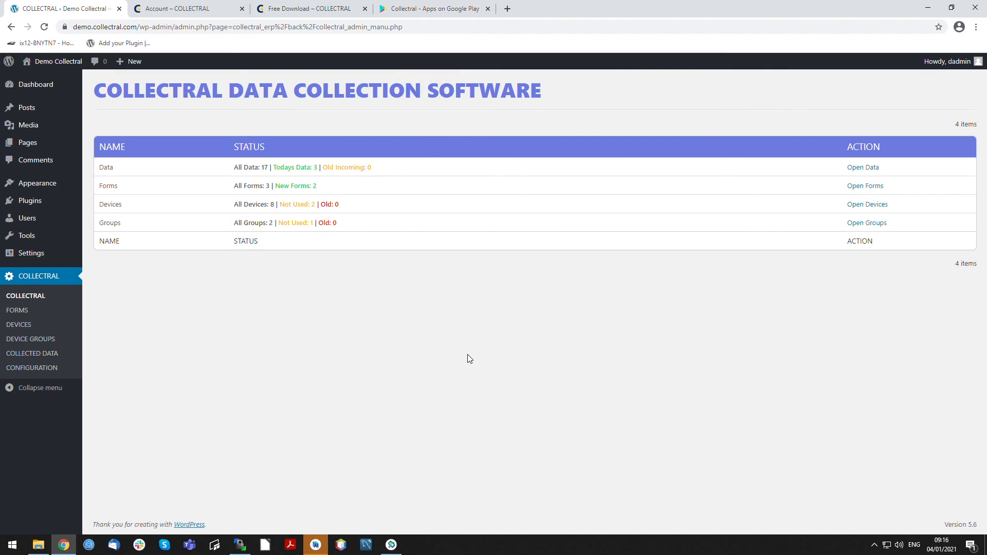
click(17, 311)
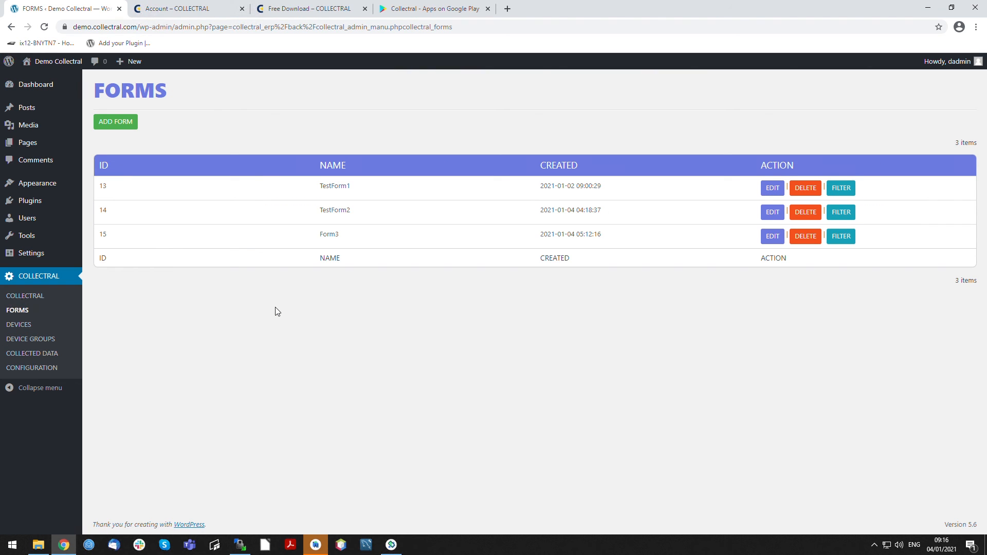
click(18, 325)
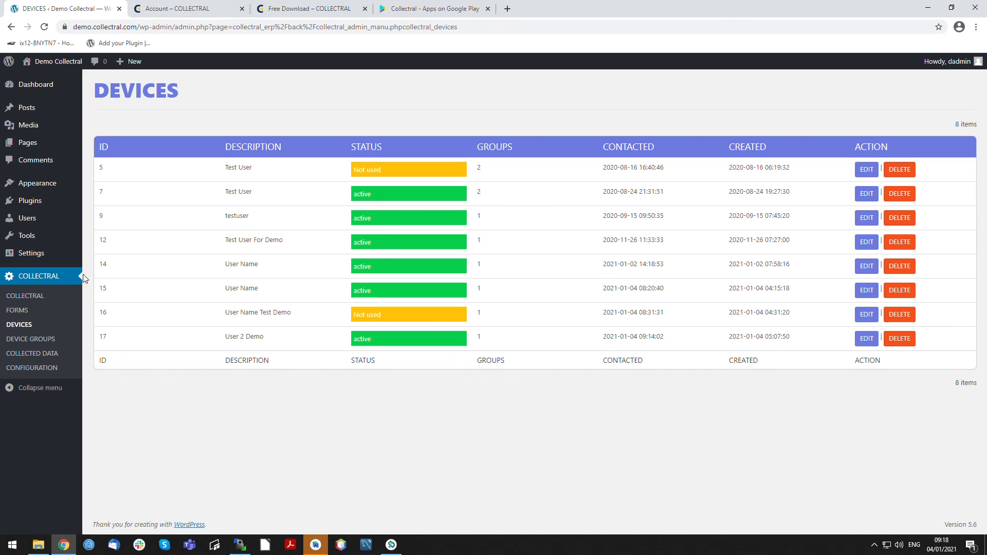
- Review the user key and web address on the Collectral account page, and bring up the Collectral mobile app in the Android emulator
click(238, 10)
click(389, 220)
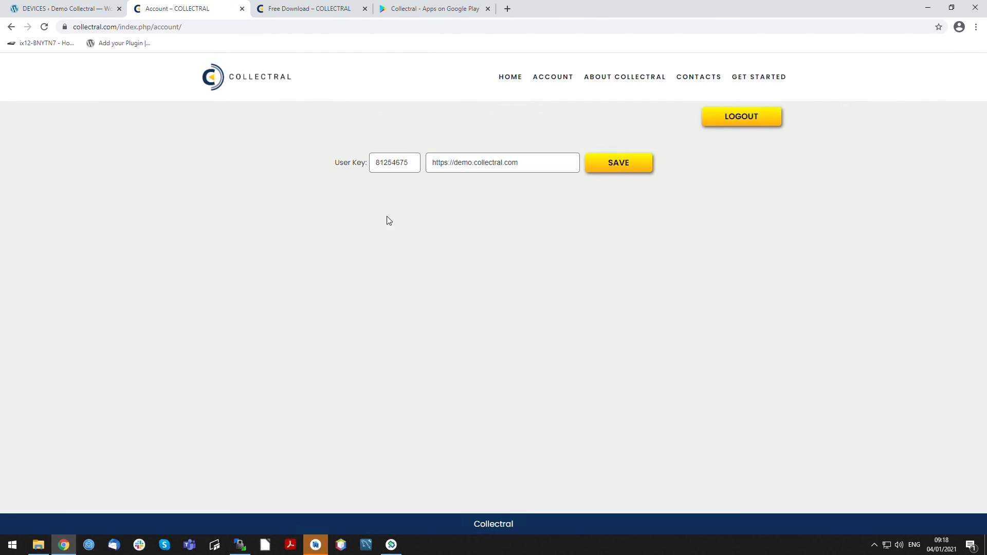
double_click(383, 171)
drag(552, 172, 434, 175)
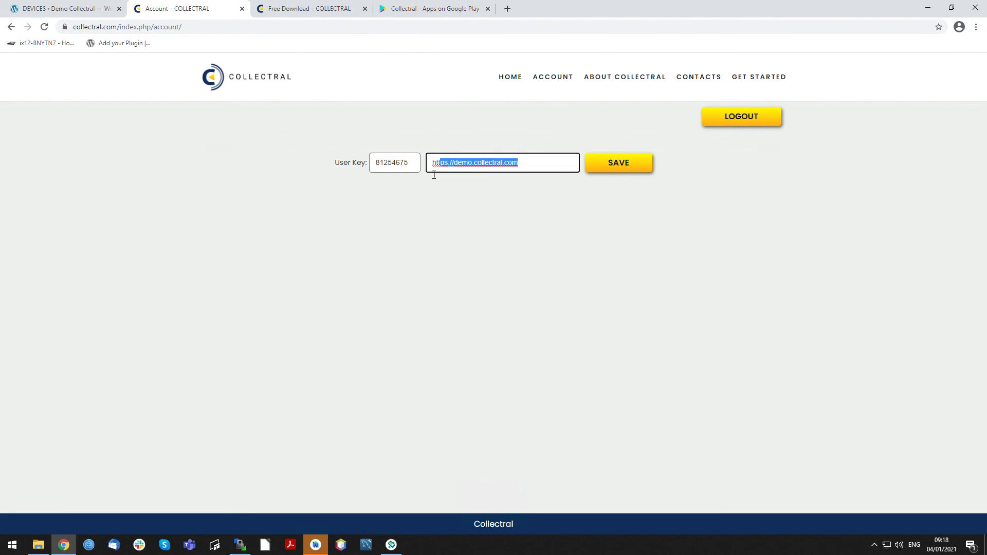
click(418, 226)
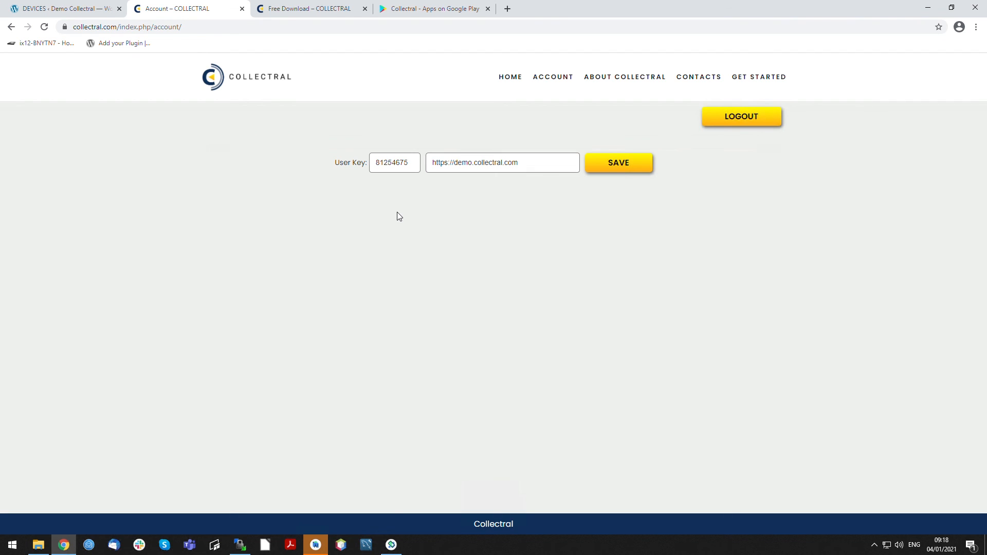
click(391, 545)
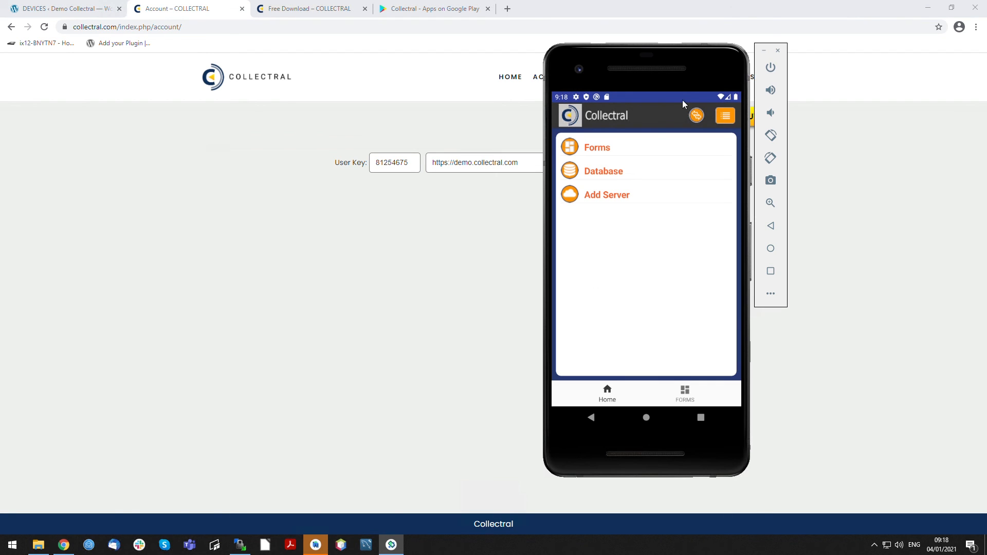